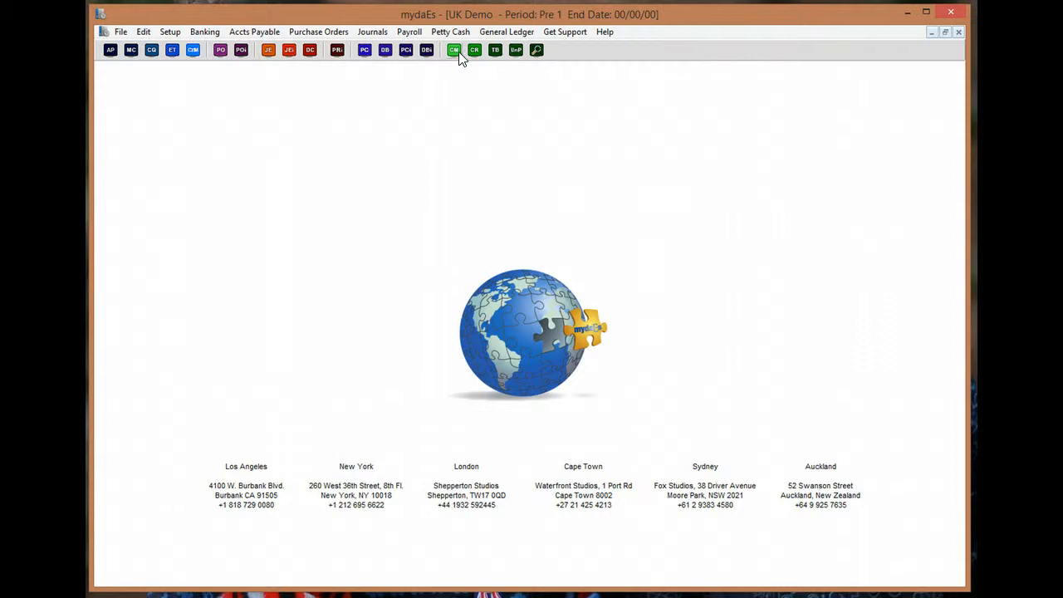
- Glance at the General Ledger menu, then launch Cost Manager for the UK Demo company
{"action": "left_click", "coordinate": [498, 34]}
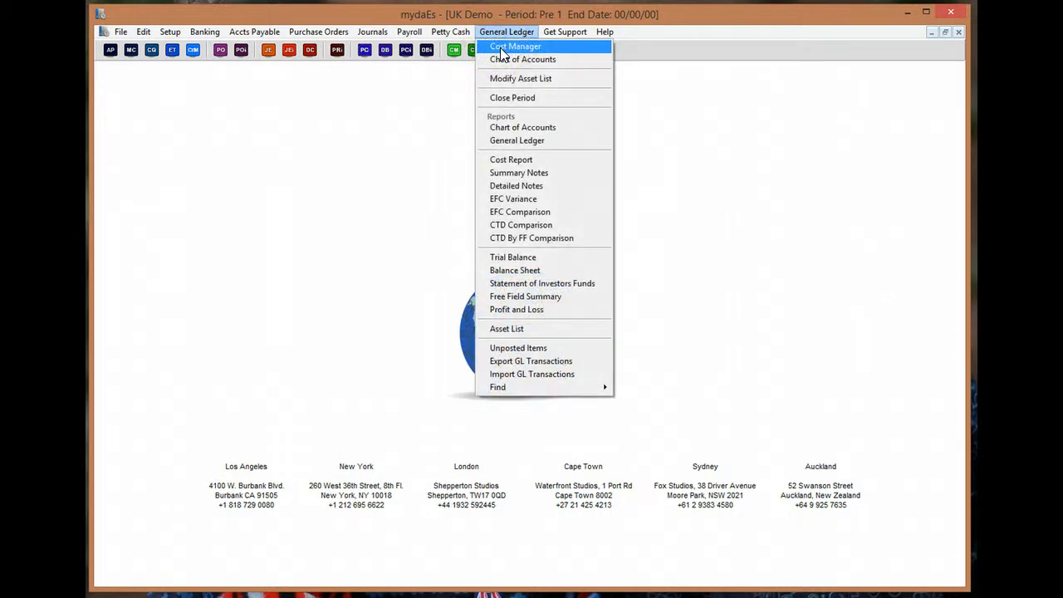
{"action": "left_click", "coordinate": [458, 74]}
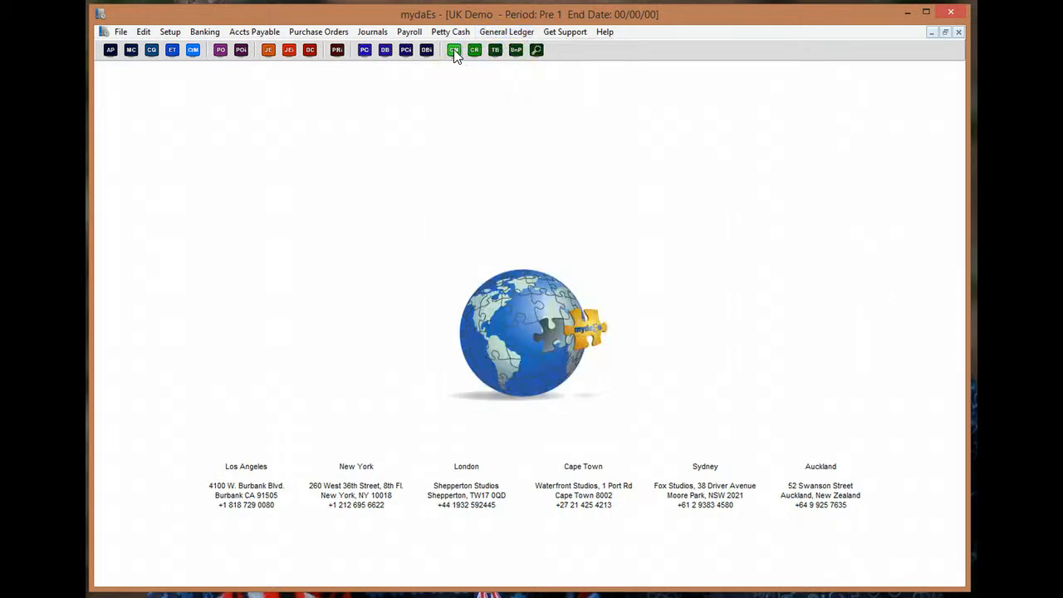
{"action": "left_click", "coordinate": [454, 52]}
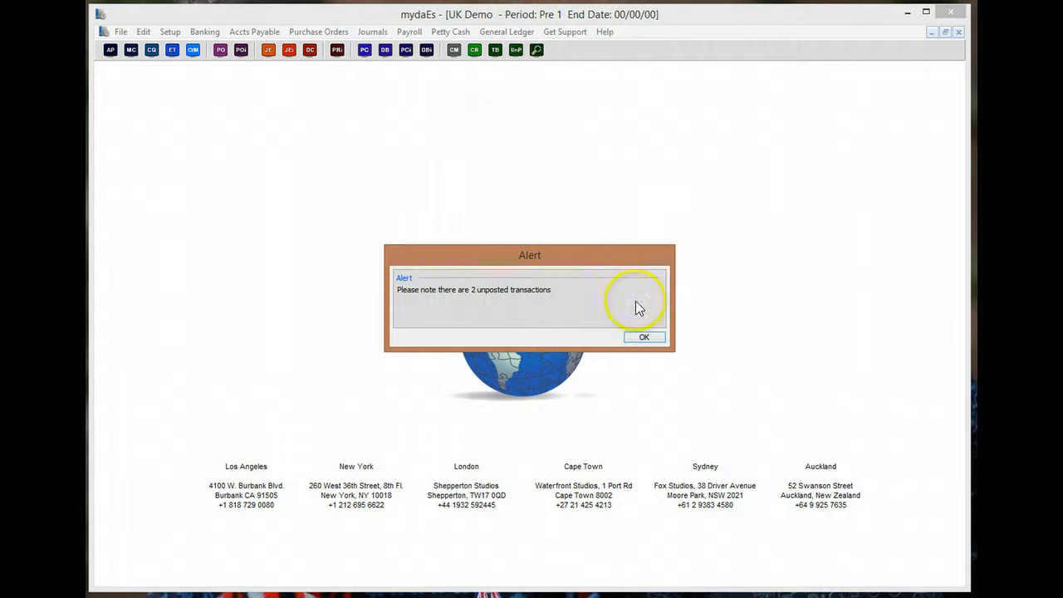
- Dismiss the 2 unposted transactions alert and keep Pounds Sterling as the currency
{"action": "left_click", "coordinate": [644, 337]}
{"action": "left_click", "coordinate": [645, 338]}
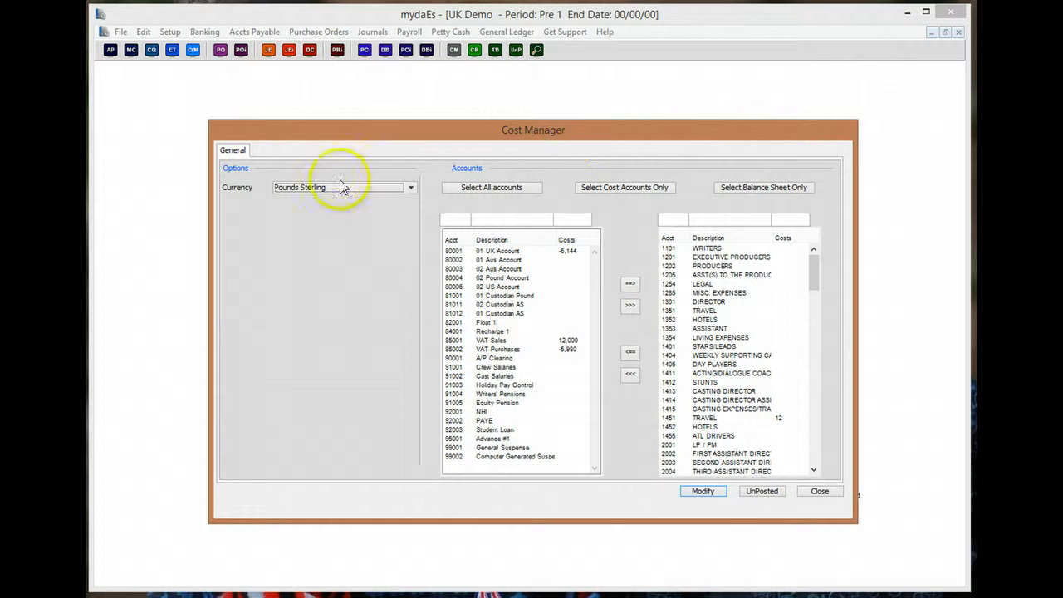
{"action": "left_click", "coordinate": [412, 188]}
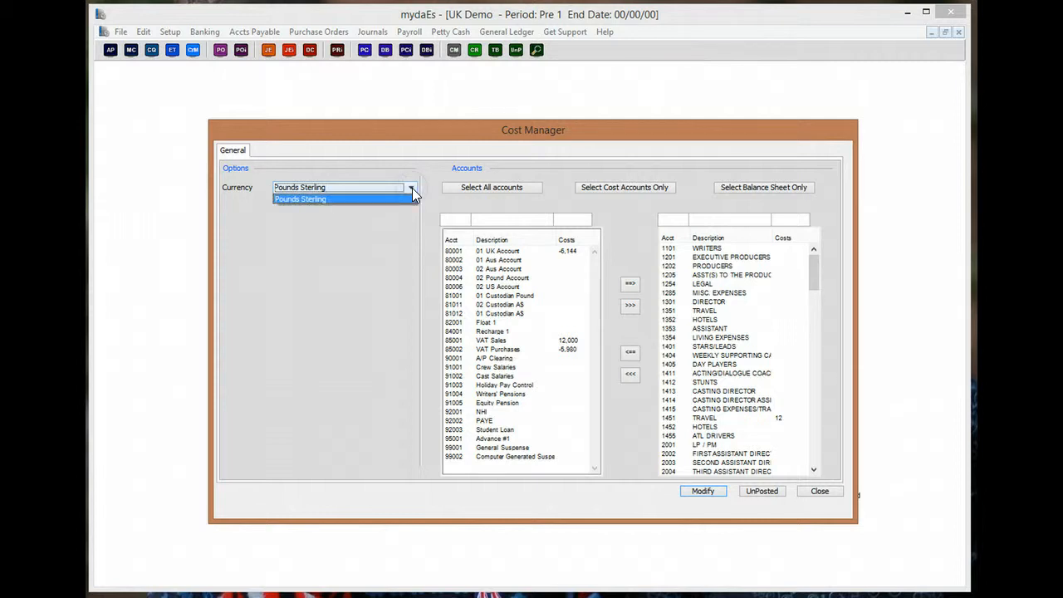
{"action": "left_click", "coordinate": [411, 187]}
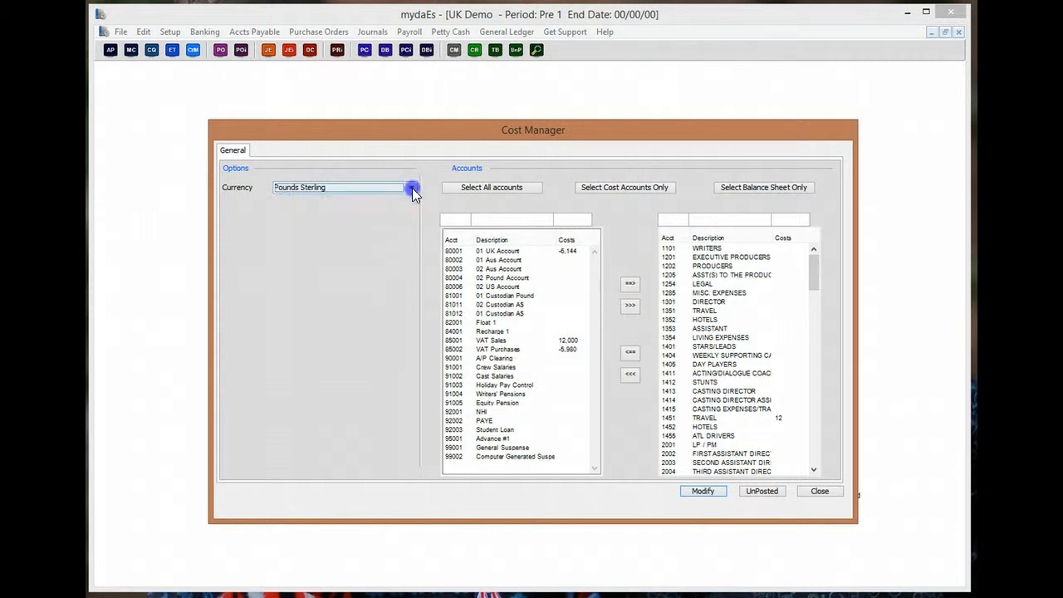
- Try Select All, Select Cost Accounts Only, then Select Balance Sheet Only
{"action": "left_click", "coordinate": [501, 194]}
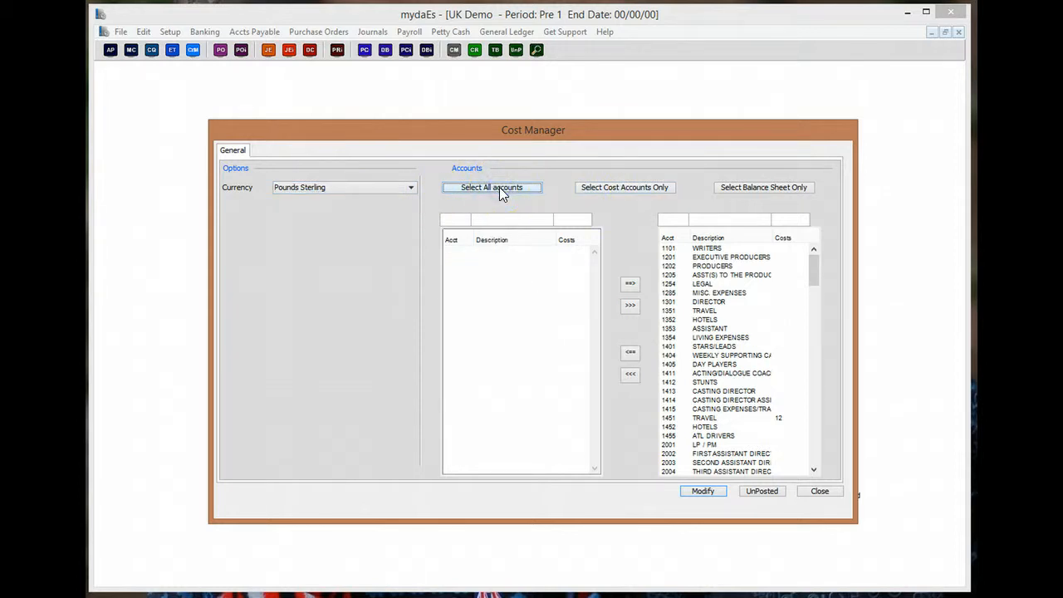
{"action": "left_click", "coordinate": [588, 193]}
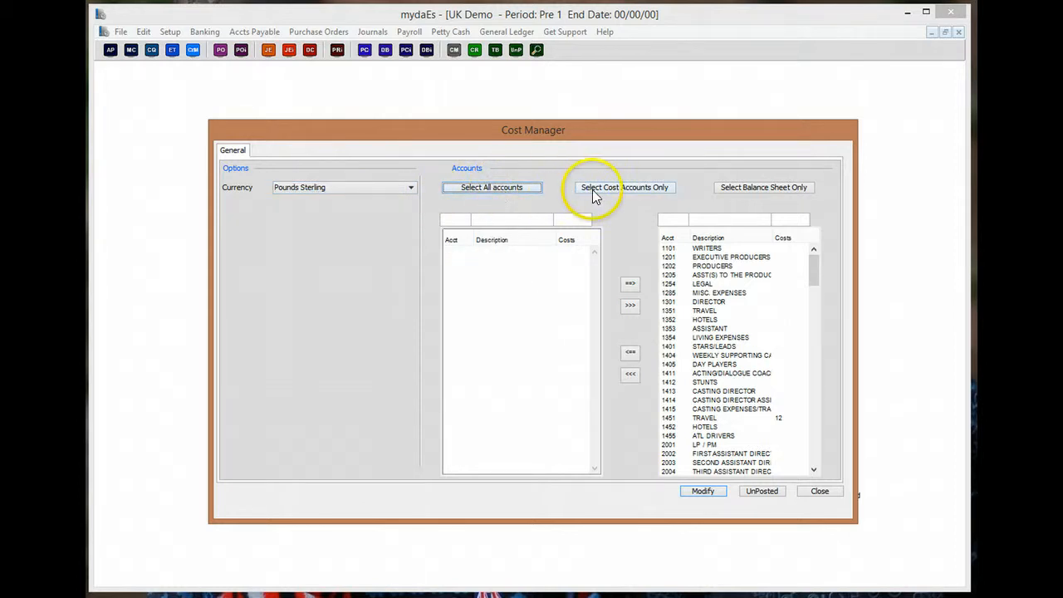
{"action": "left_click", "coordinate": [736, 189]}
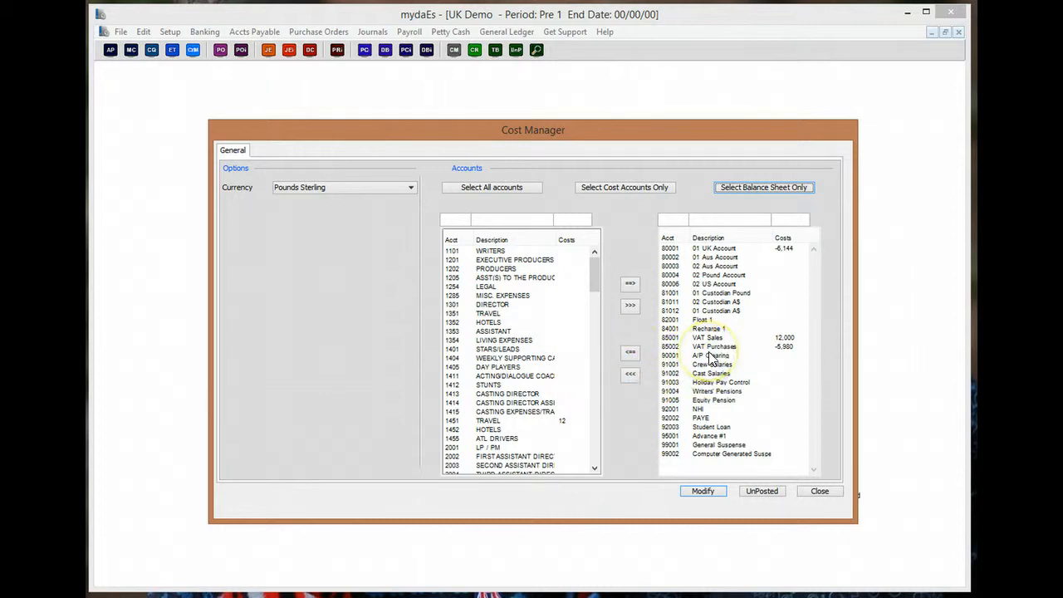
- Remove 85002 VAT Purchases, then clear every chosen account with <<<
{"action": "left_click", "coordinate": [683, 346]}
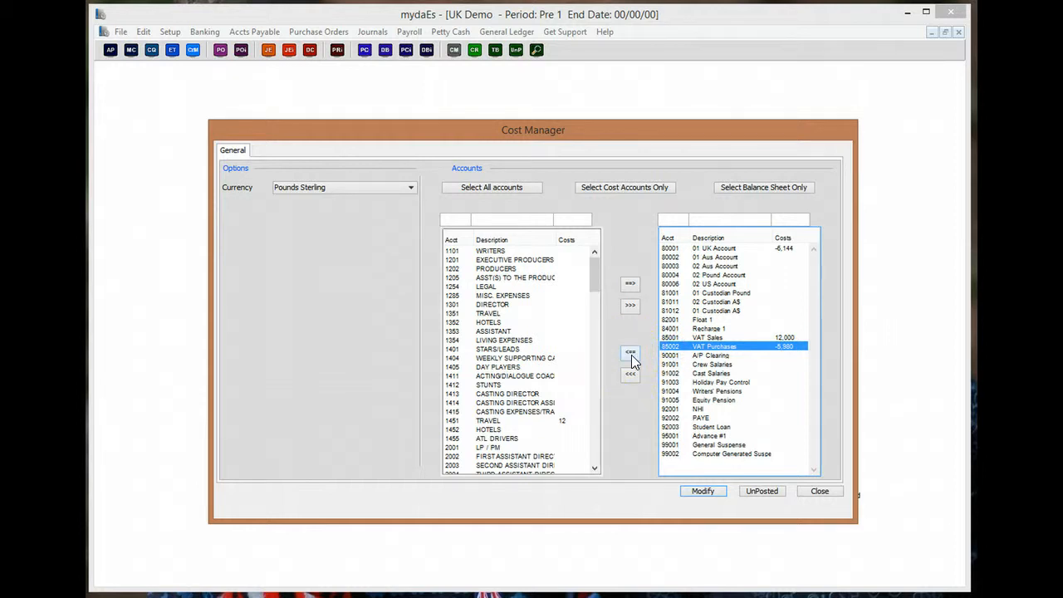
{"action": "left_click", "coordinate": [631, 354]}
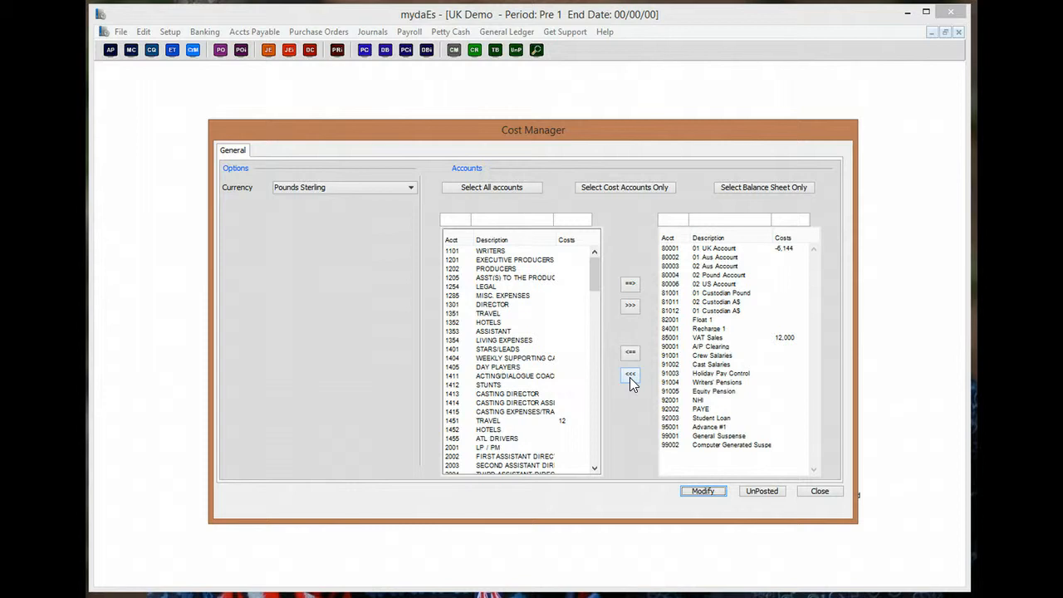
{"action": "left_click", "coordinate": [630, 375]}
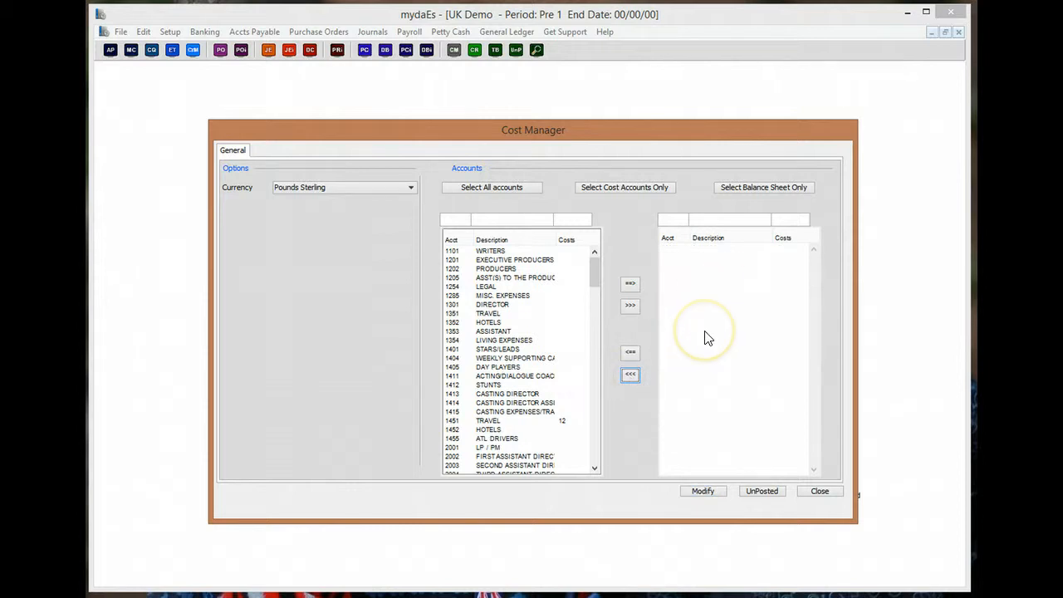
- Add accounts 1101 WRITERS, 1201 EXECUTIVE PRODUCERS and the range 1202–1353 to the chosen list
{"action": "left_click", "coordinate": [481, 253]}
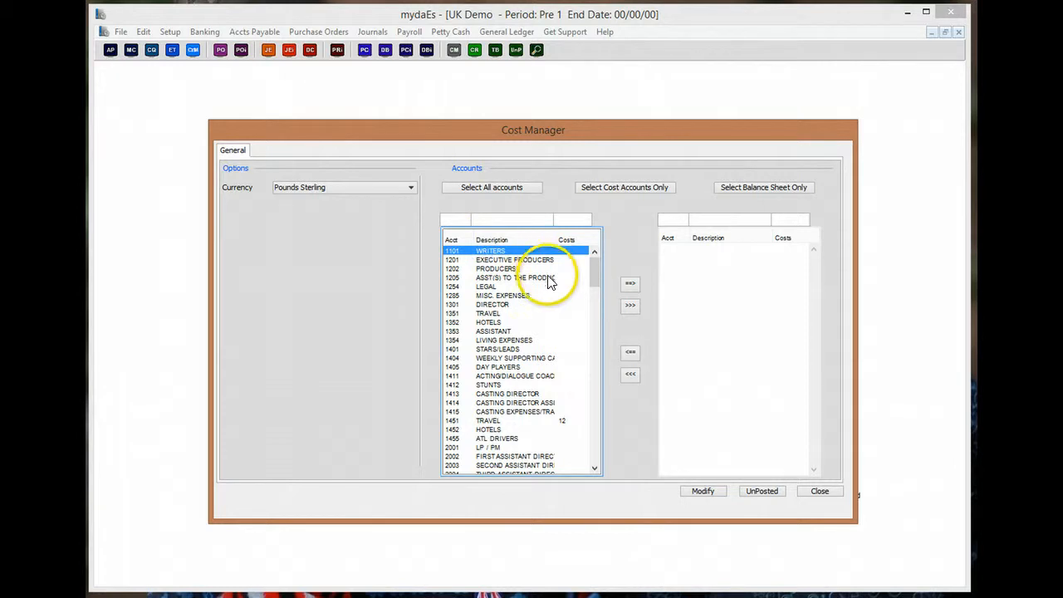
{"action": "left_click", "coordinate": [630, 283]}
{"action": "left_click", "coordinate": [506, 251]}
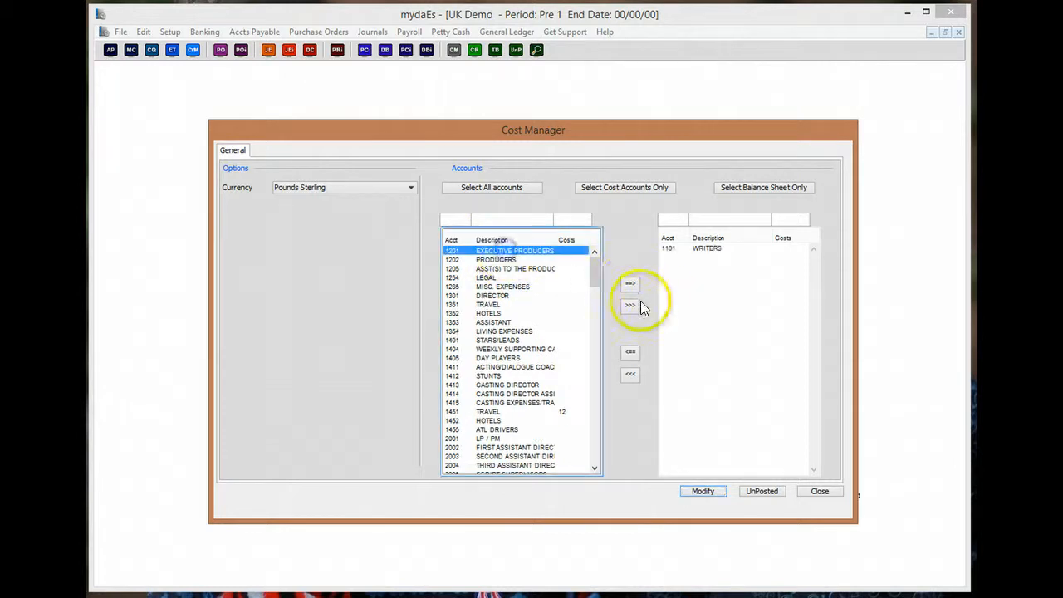
{"action": "left_click", "coordinate": [630, 283]}
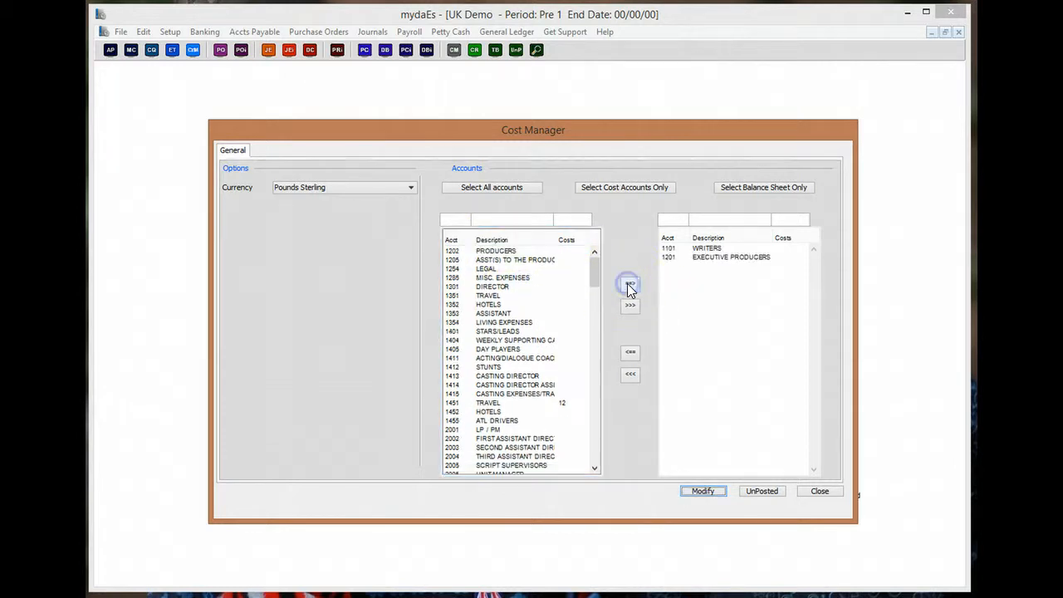
{"action": "left_click", "coordinate": [491, 251]}
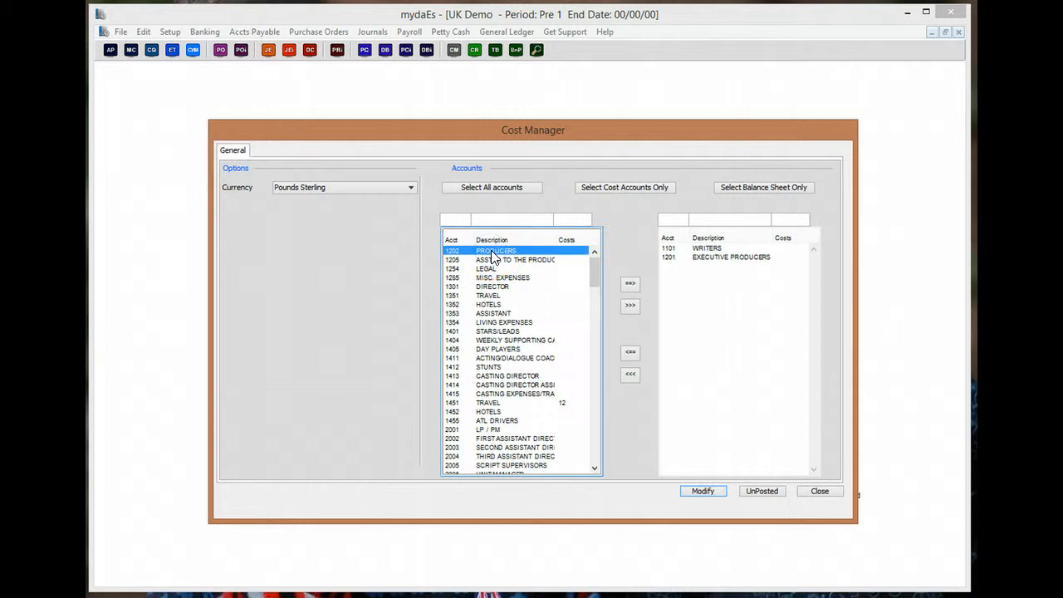
{"action": "left_click", "coordinate": [494, 313], "text": "shift"}
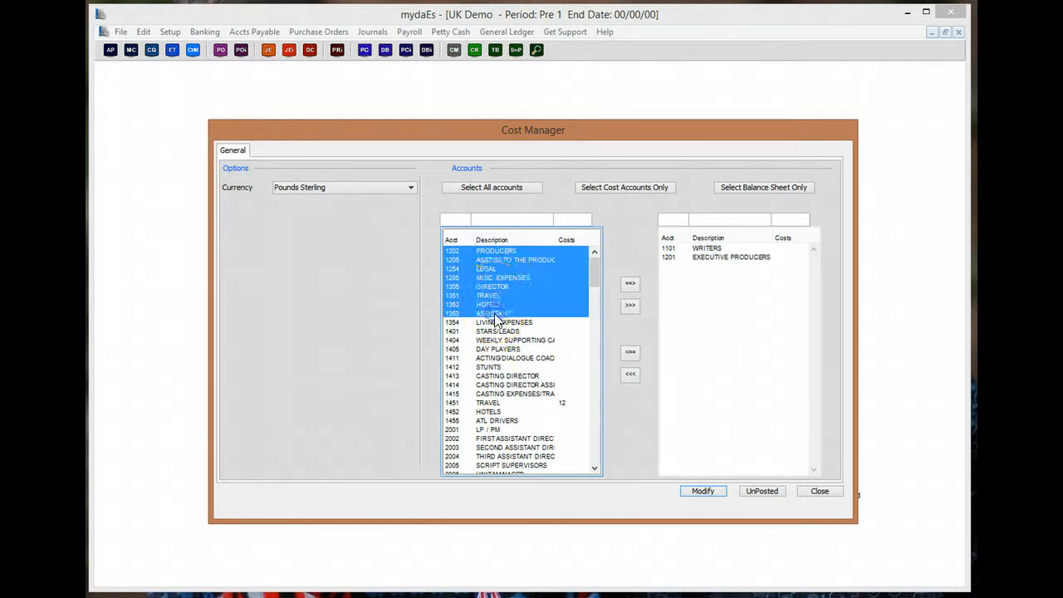
{"action": "left_click", "coordinate": [628, 284]}
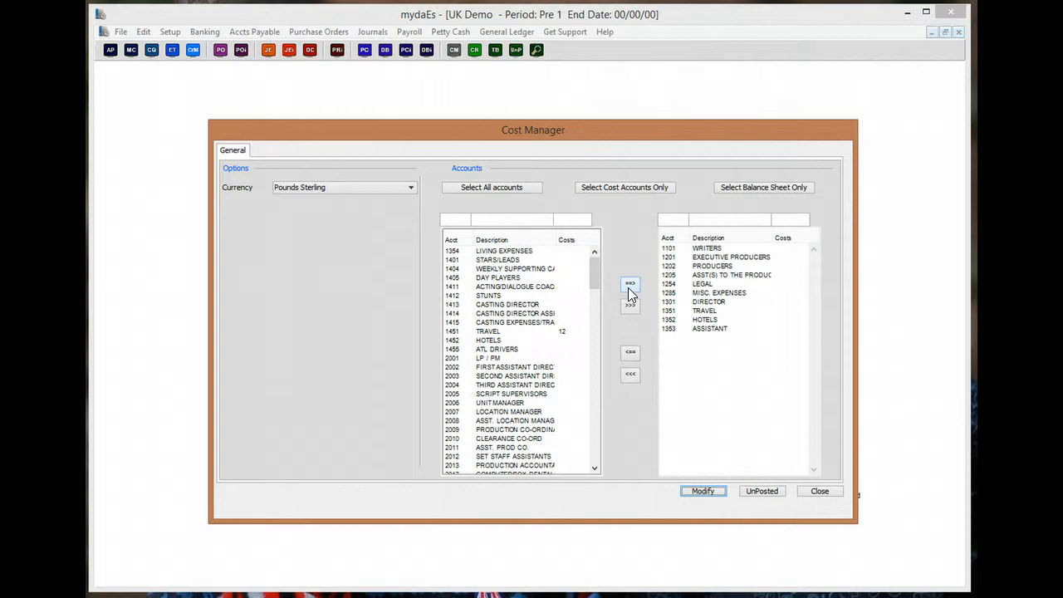
- Add accounts 1401, 1405, 1415, 2003 and 2006, then choose all cost accounts only
{"action": "left_click", "coordinate": [500, 260]}
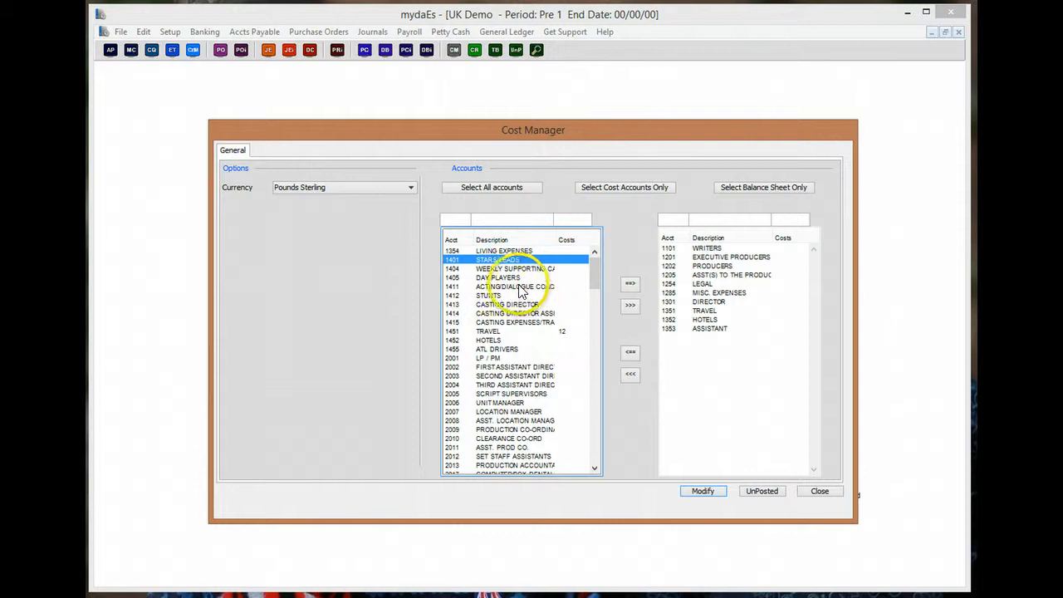
{"action": "left_click", "coordinate": [505, 277], "text": "ctrl"}
{"action": "left_click", "coordinate": [508, 322], "text": "ctrl"}
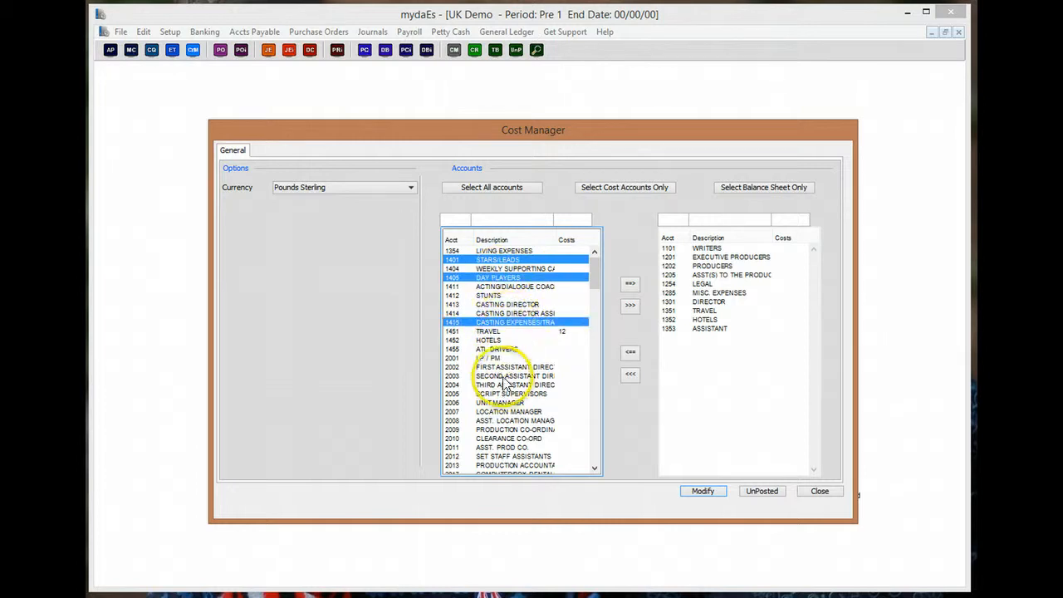
{"action": "left_click", "coordinate": [503, 376], "text": "ctrl"}
{"action": "left_click", "coordinate": [496, 403], "text": "ctrl"}
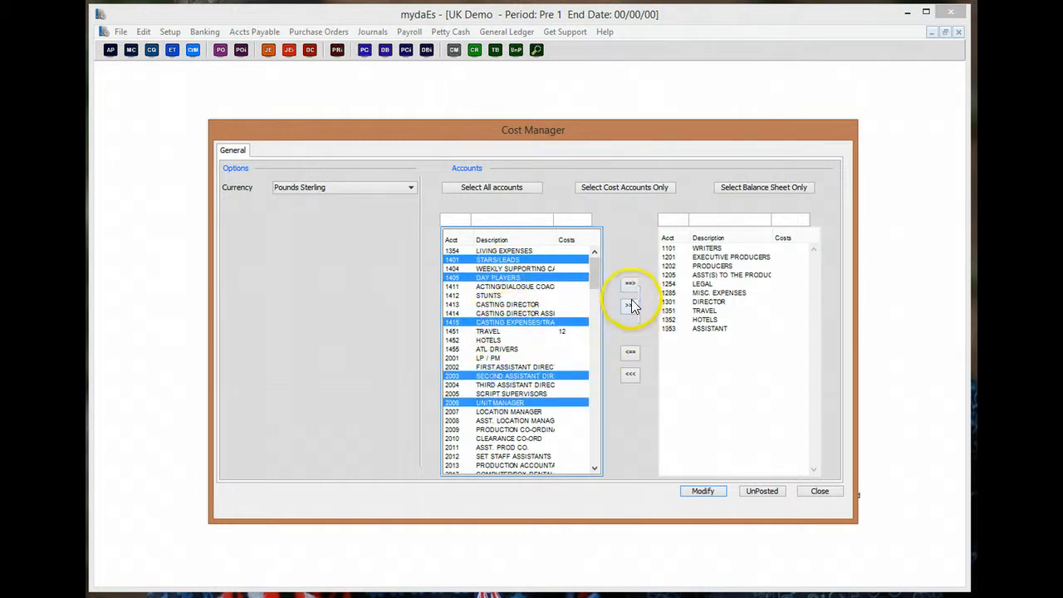
{"action": "left_click", "coordinate": [630, 284]}
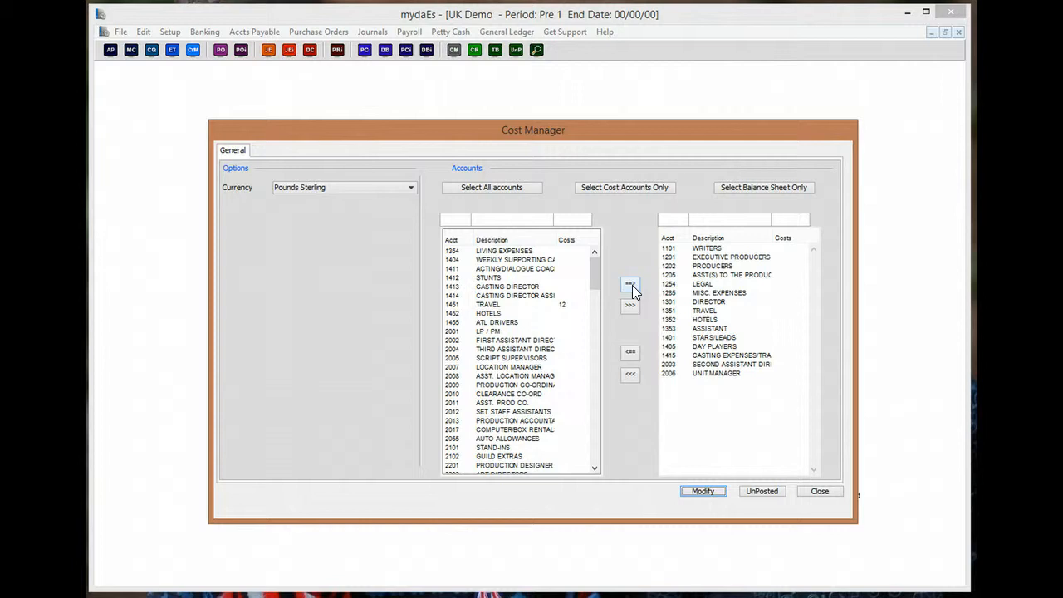
{"action": "left_click", "coordinate": [633, 187]}
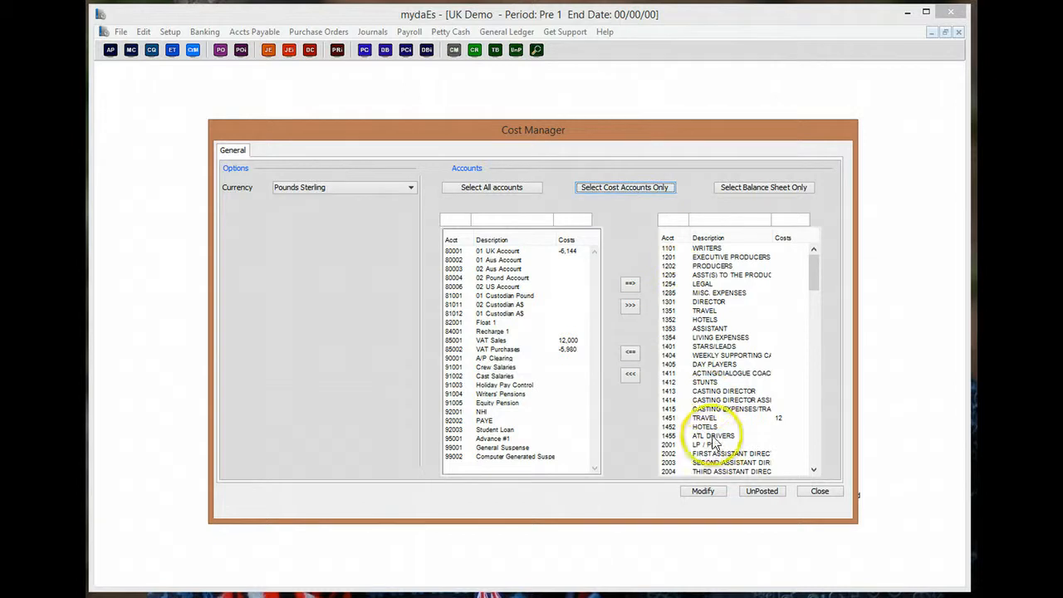
{"action": "left_click", "coordinate": [702, 491]}
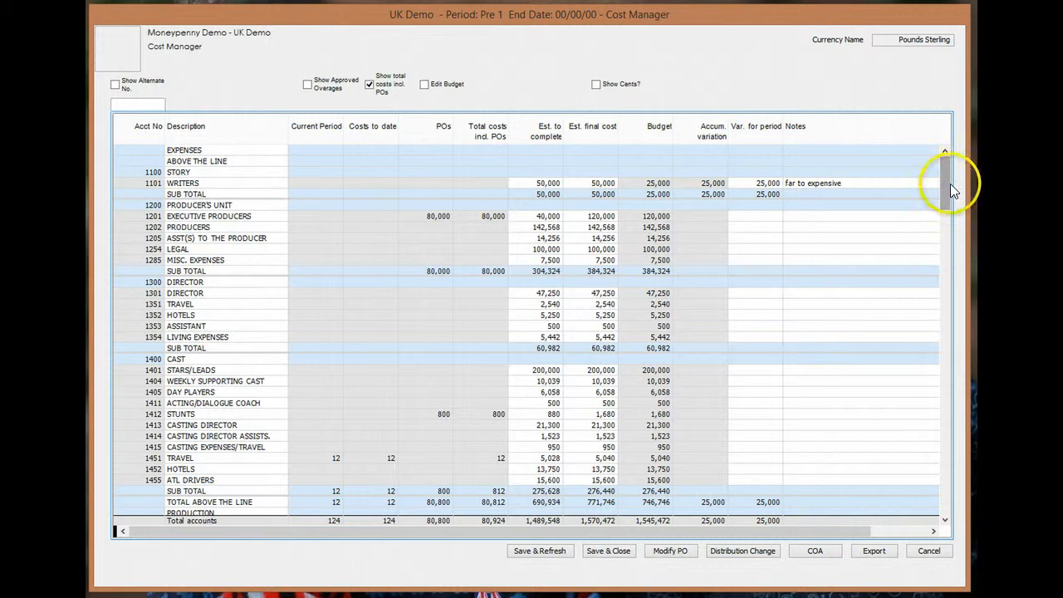
{"action": "left_click_drag", "start_coordinate": [949, 185], "coordinate": [949, 157]}
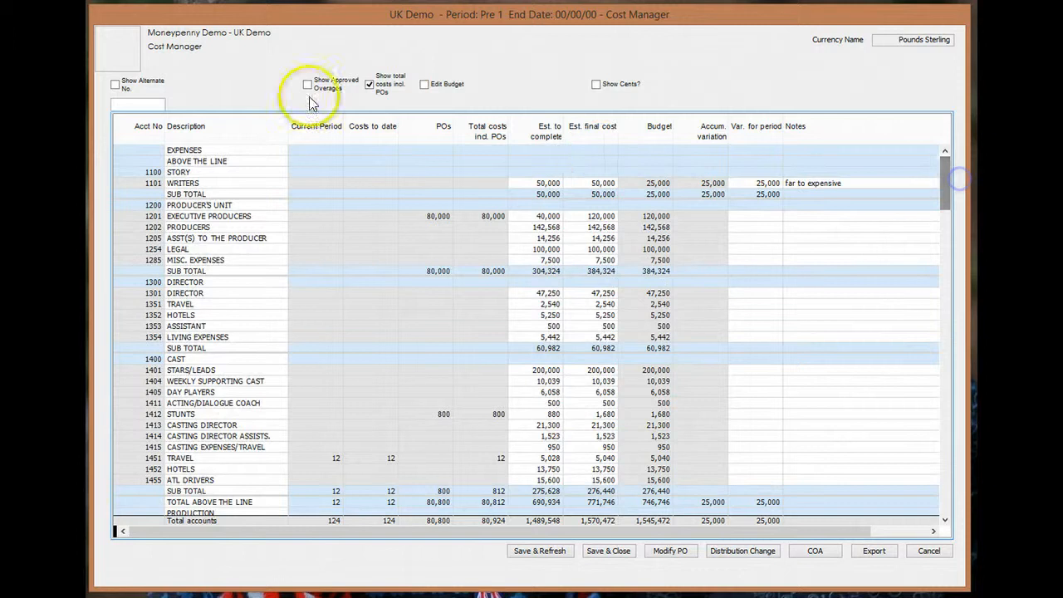
{"action": "left_click", "coordinate": [147, 103]}
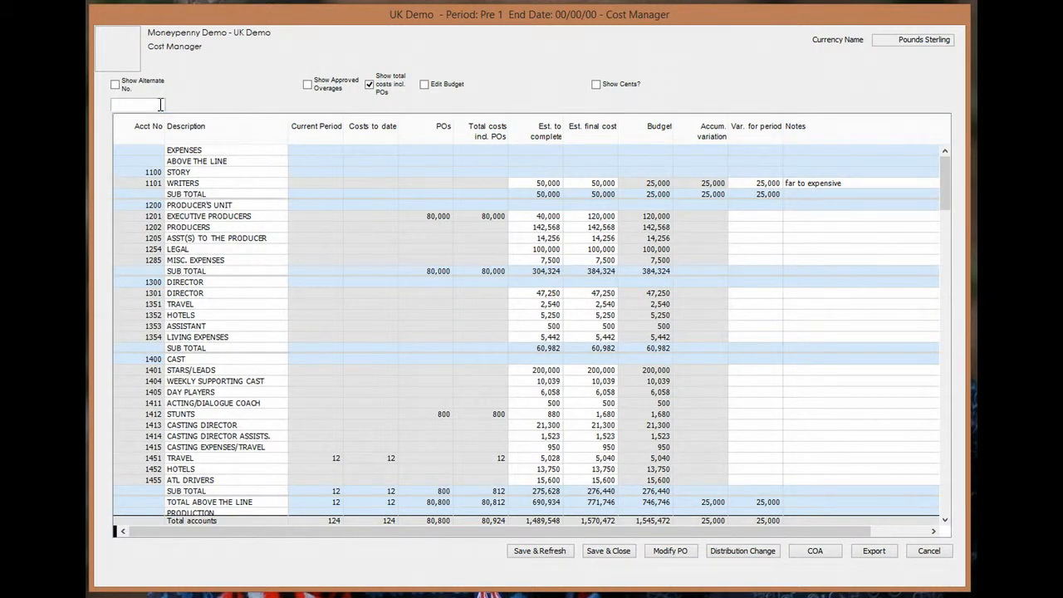
{"action": "type", "text": "21"}
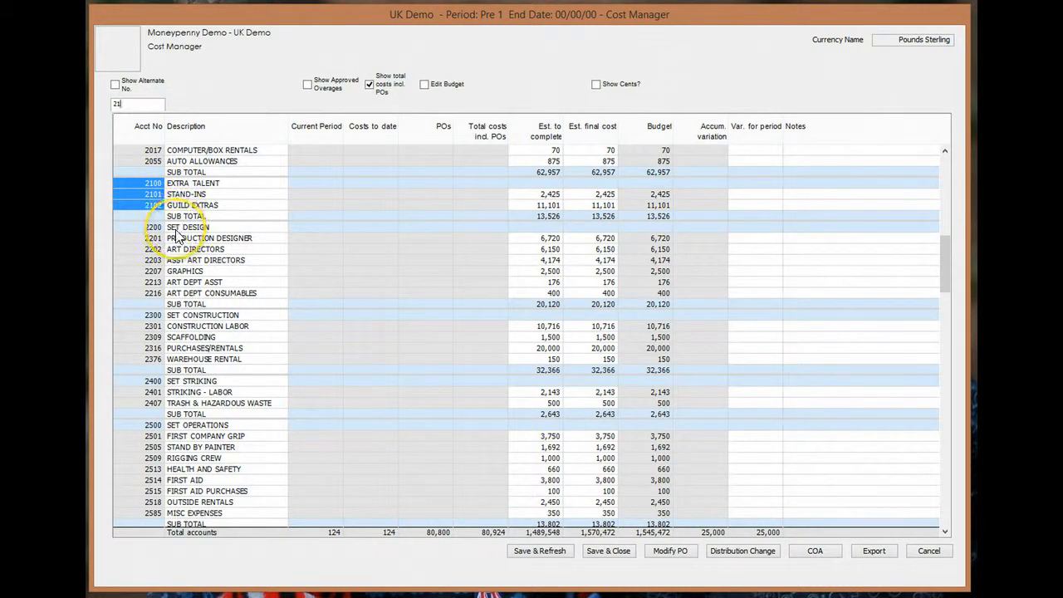
{"action": "left_click", "coordinate": [359, 161]}
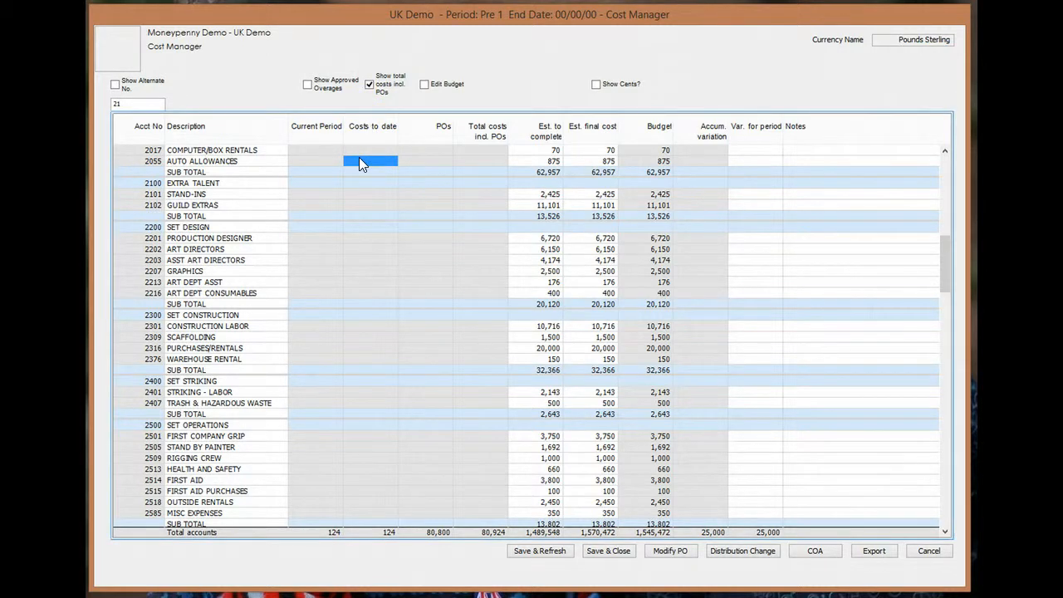
{"action": "left_click", "coordinate": [660, 150]}
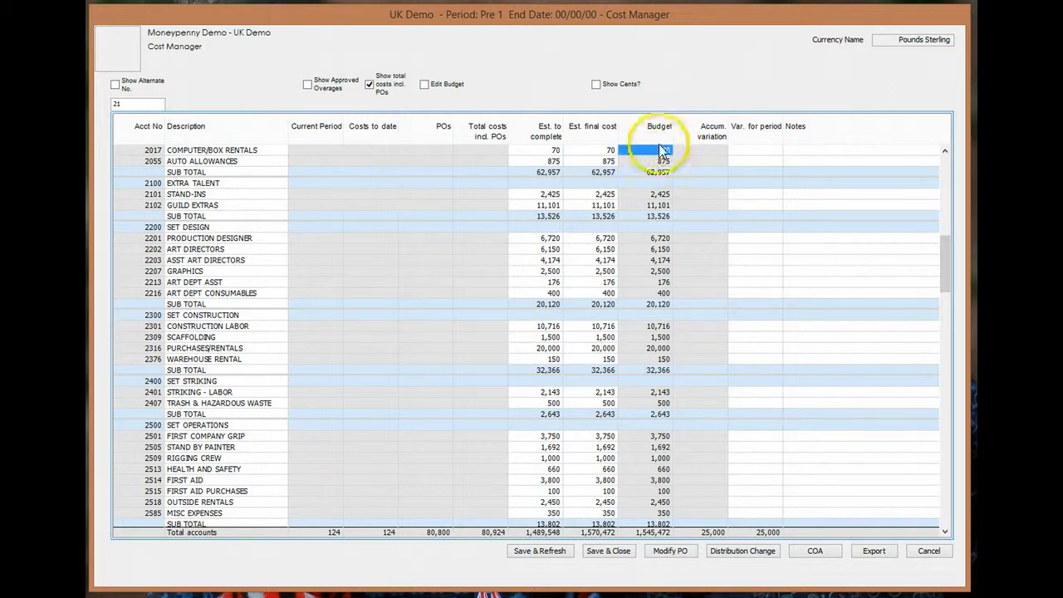
{"action": "left_click", "coordinate": [657, 205]}
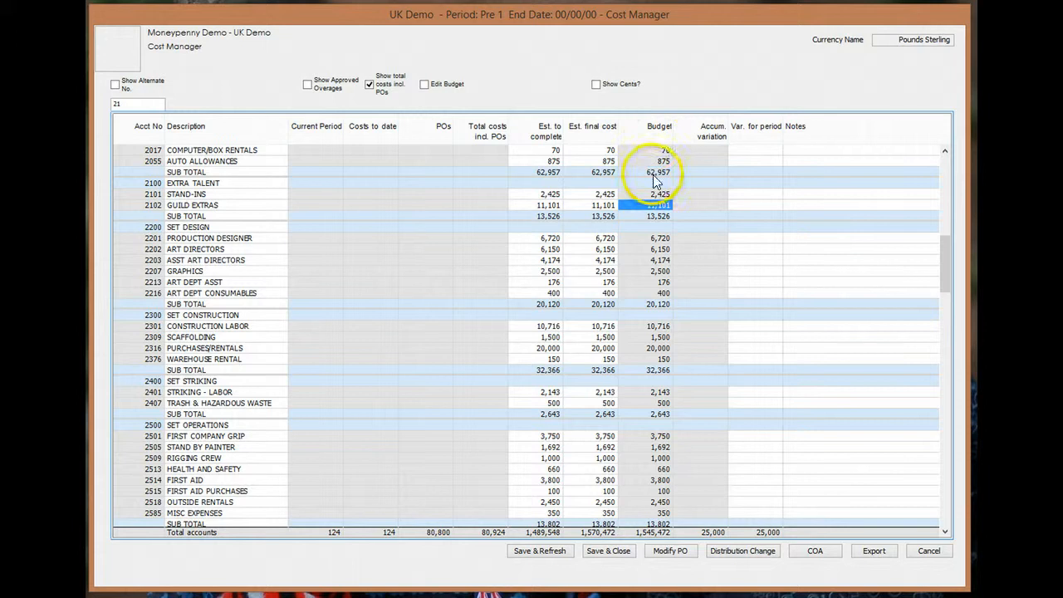
- Turn on Edit Budget and Make EFC=Budget, accepting the recalculation alert
{"action": "left_click", "coordinate": [424, 84]}
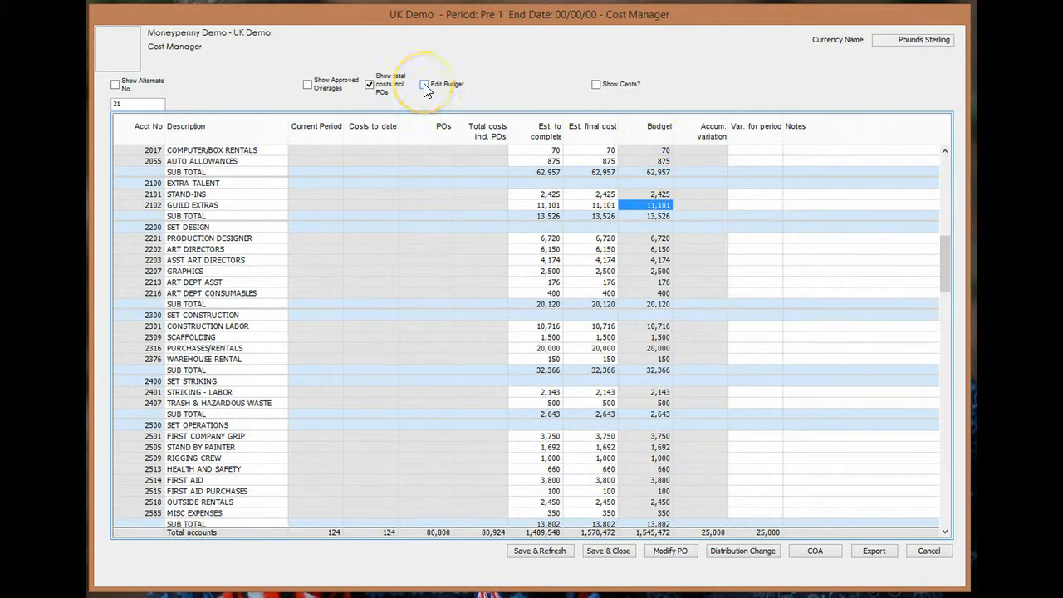
{"action": "left_click", "coordinate": [424, 85]}
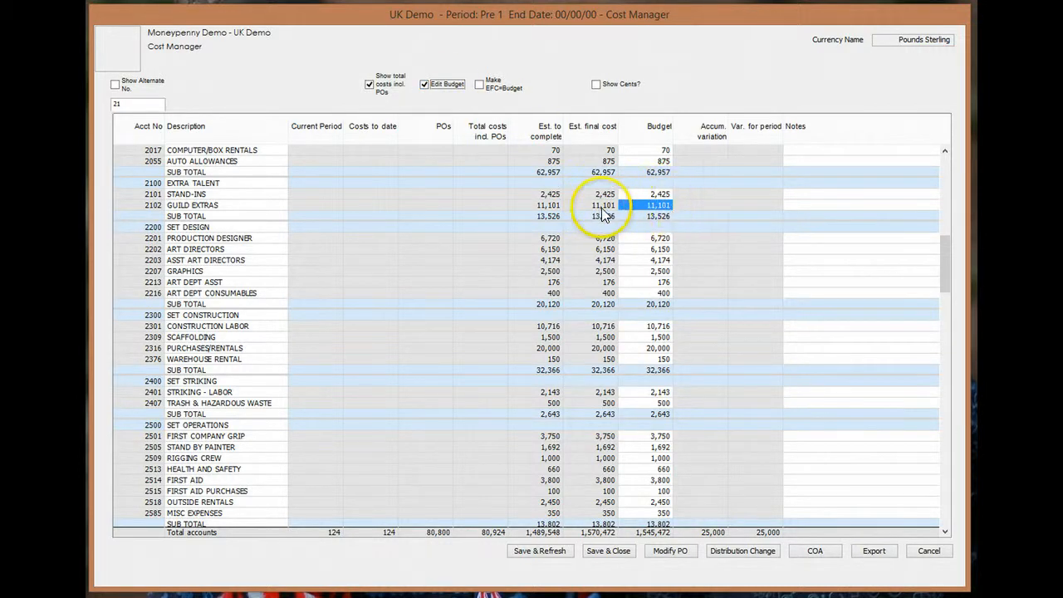
{"action": "left_click", "coordinate": [479, 85]}
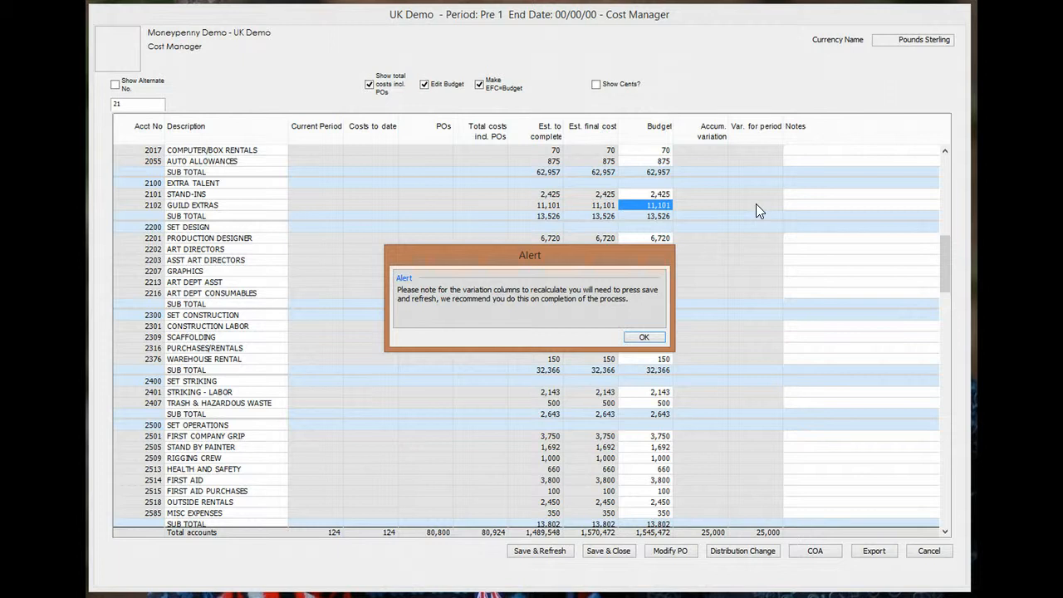
{"action": "left_click", "coordinate": [643, 336]}
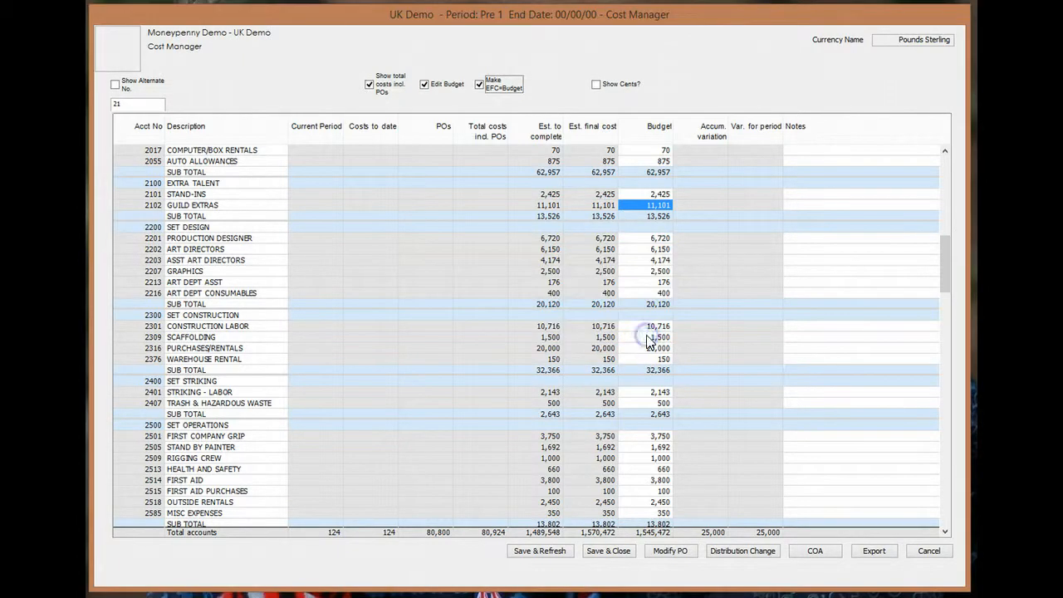
- Change the 2216 ART DEPT CONSUMABLES budget from 400 to 500
{"action": "left_click", "coordinate": [656, 292]}
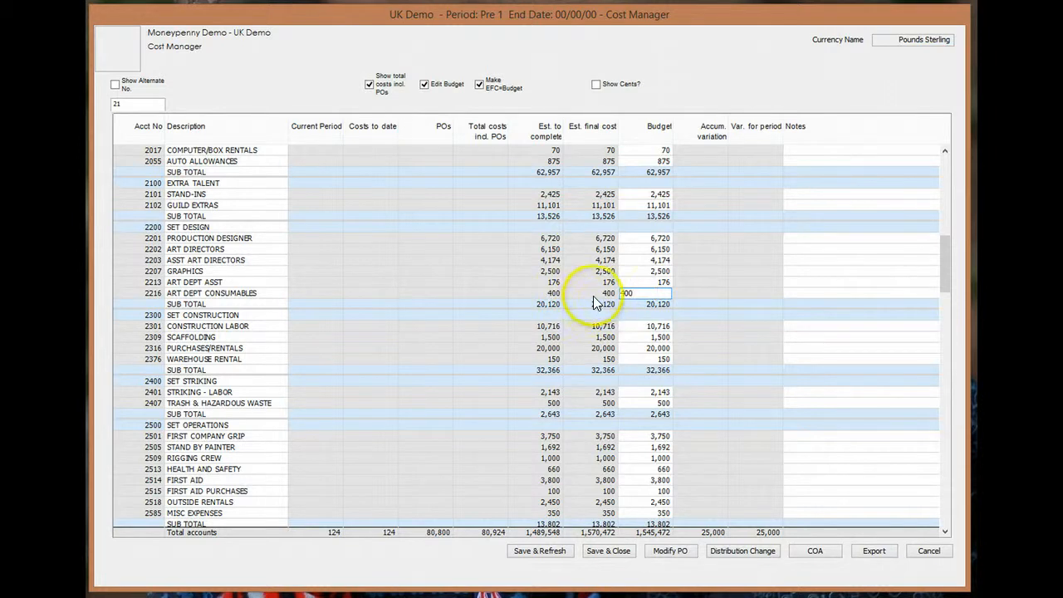
{"action": "left_click", "coordinate": [622, 293]}
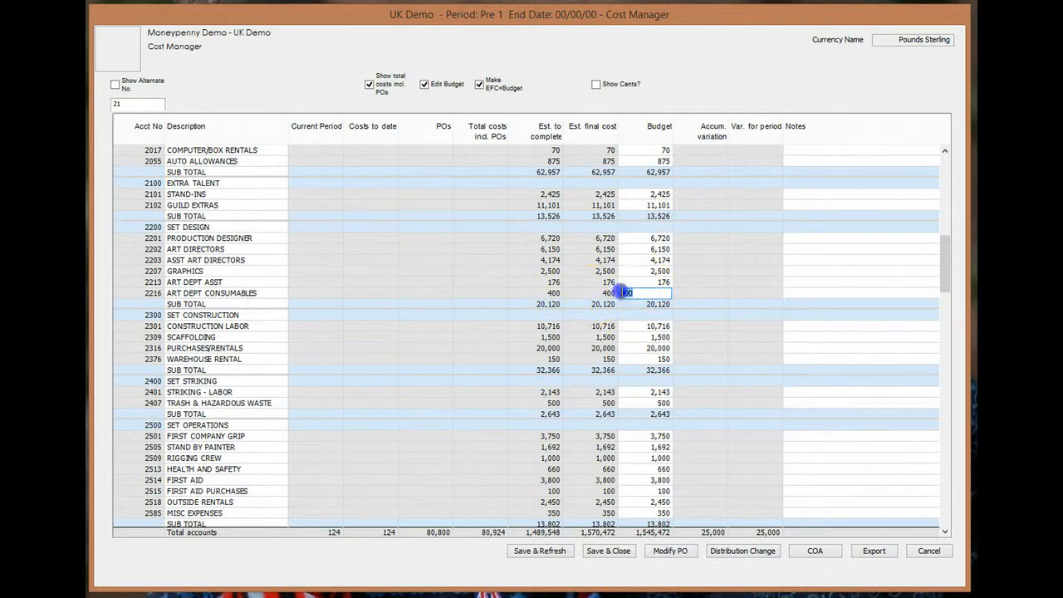
{"action": "key", "text": "Delete"}
{"action": "type", "text": "5"}
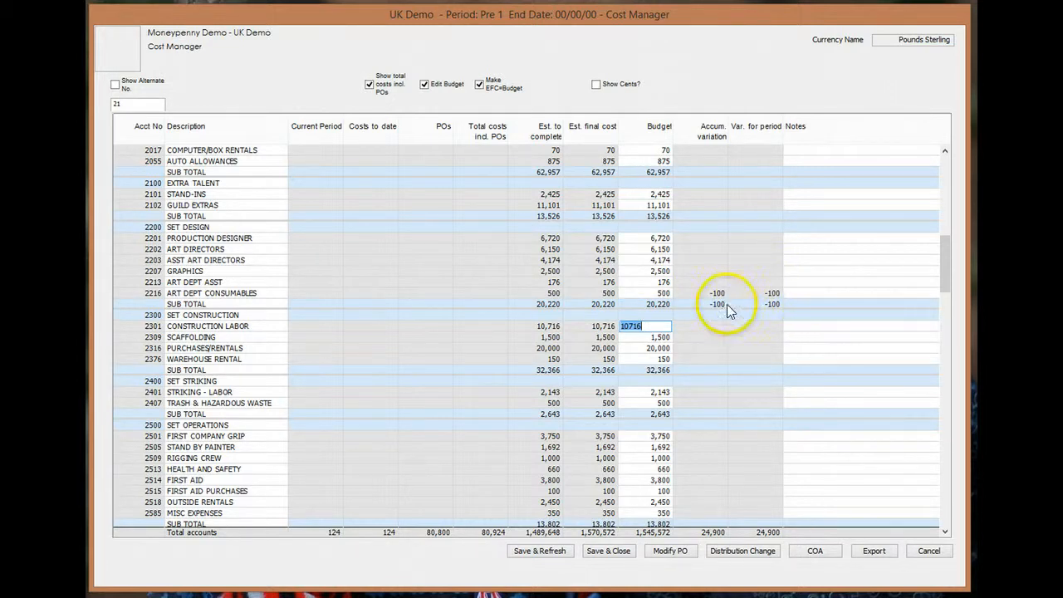
- Save the budget changes and refresh the cost report
{"action": "left_click", "coordinate": [553, 551]}
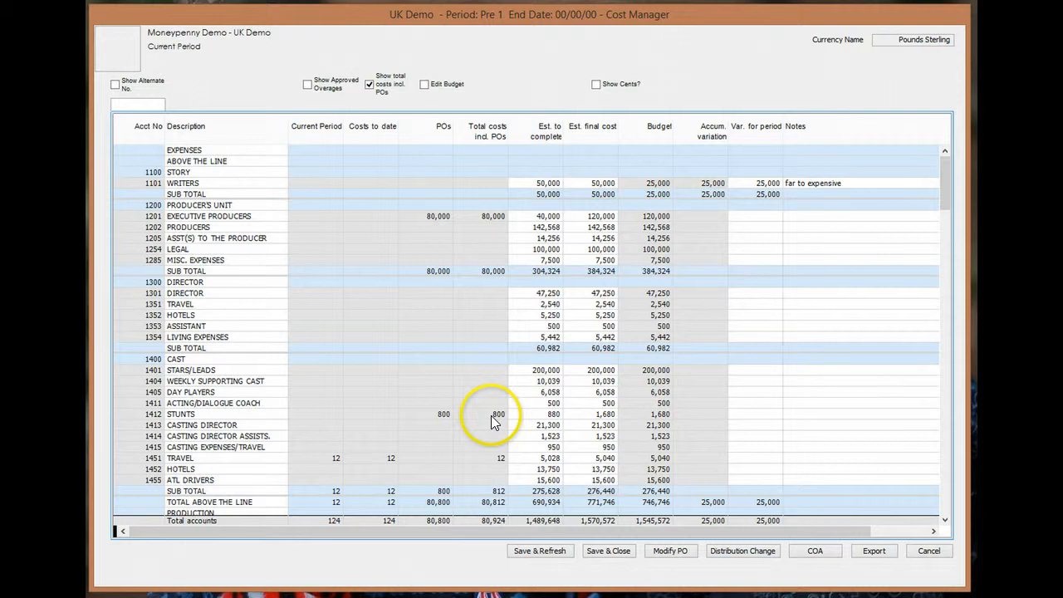
{"action": "left_click", "coordinate": [491, 413]}
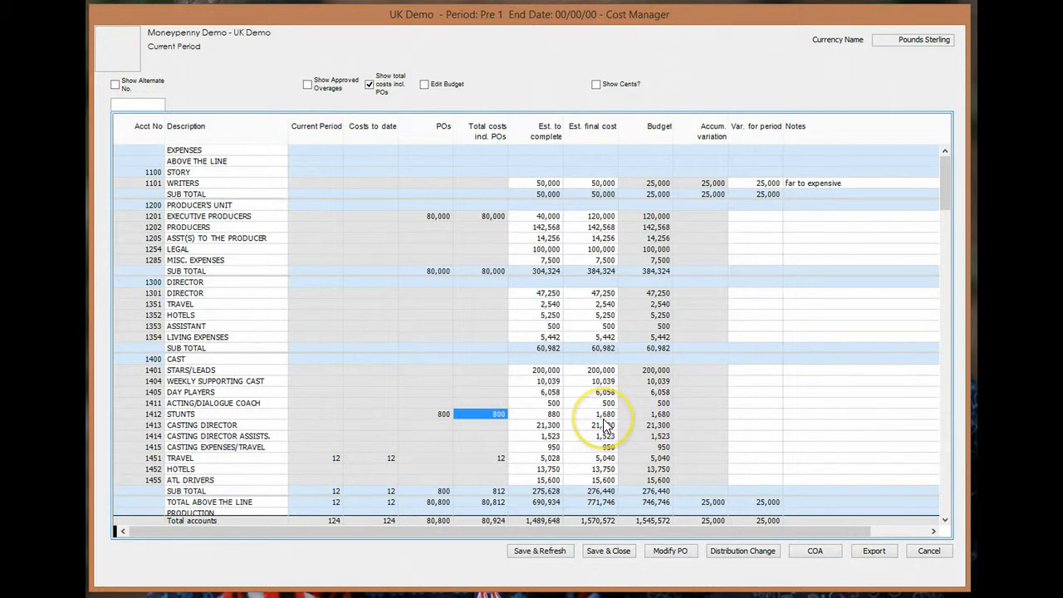
{"action": "left_click", "coordinate": [544, 413]}
{"action": "left_click_drag", "start_coordinate": [544, 414], "coordinate": [506, 413]}
{"action": "type", "text": "900"}
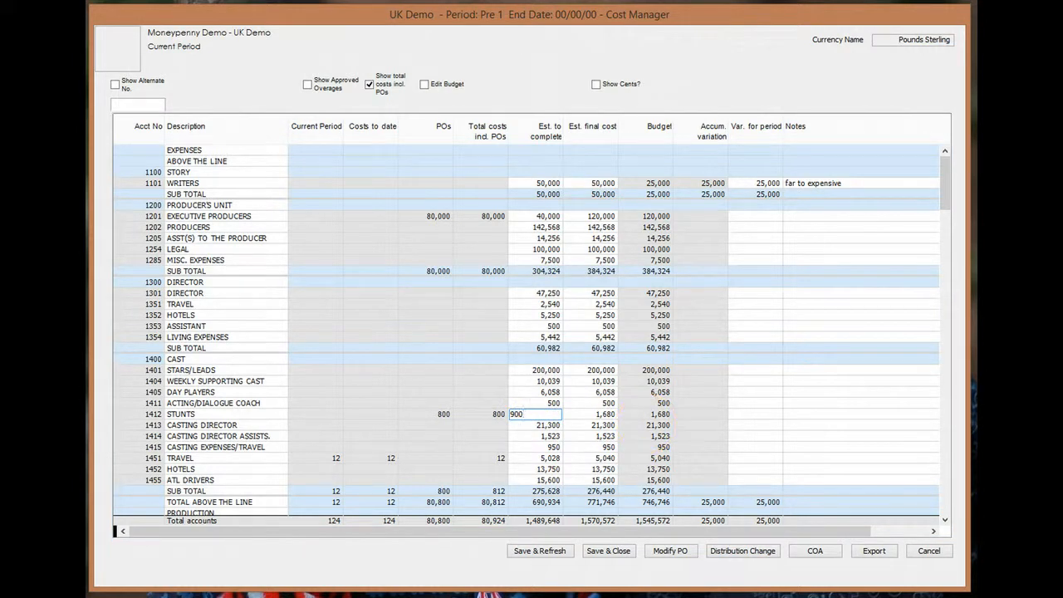
{"action": "key", "text": "Tab"}
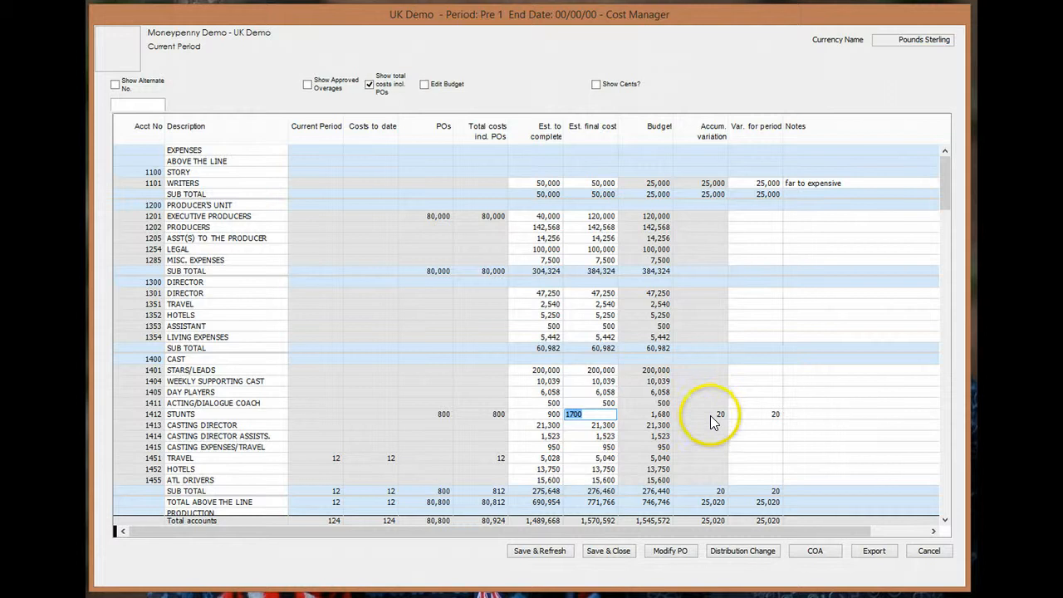
{"action": "left_click", "coordinate": [766, 415]}
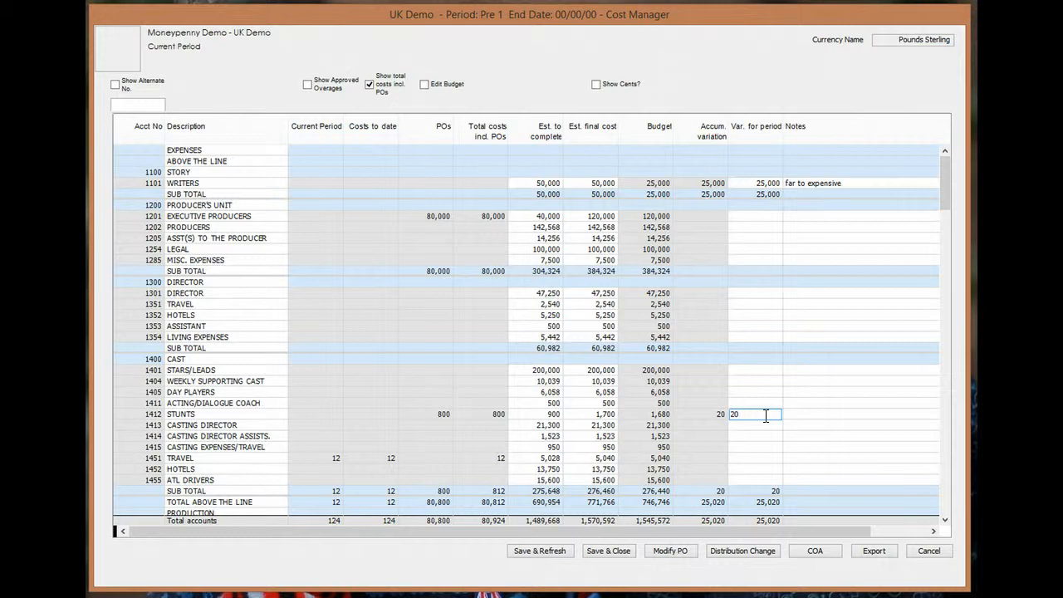
{"action": "key", "text": "BackSpace"}
{"action": "key", "text": "BackSpace"}
{"action": "key", "text": "Return"}
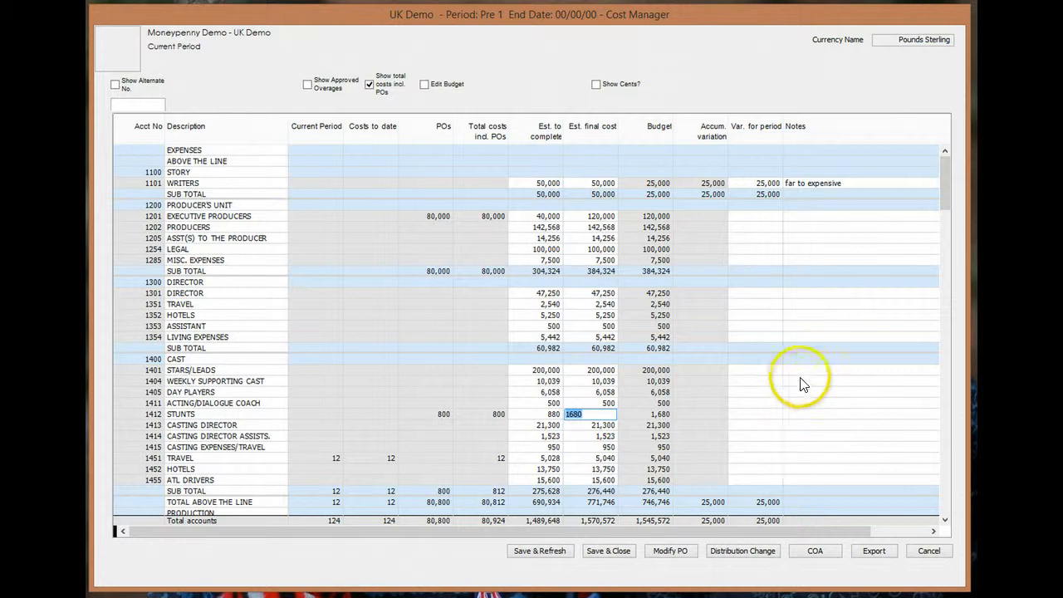
- Enter a 'too much' note in the STUNTS Notes cell and commit it
{"action": "left_click", "coordinate": [796, 415]}
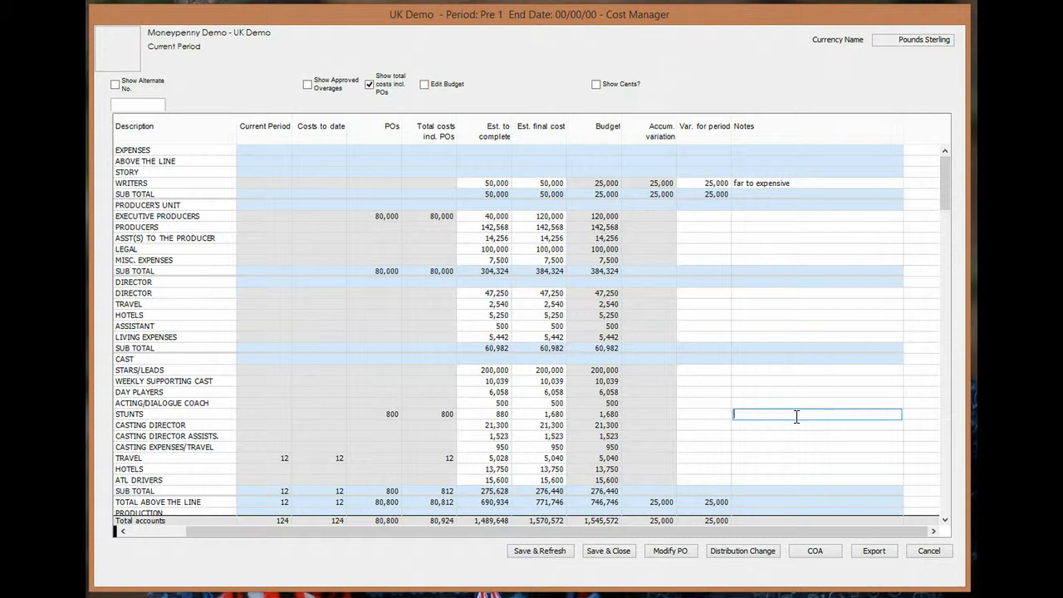
{"action": "type", "text": "d"}
{"action": "type", "text": "i"}
{"action": "type", "text": "too much"}
{"action": "left_click", "coordinate": [616, 414]}
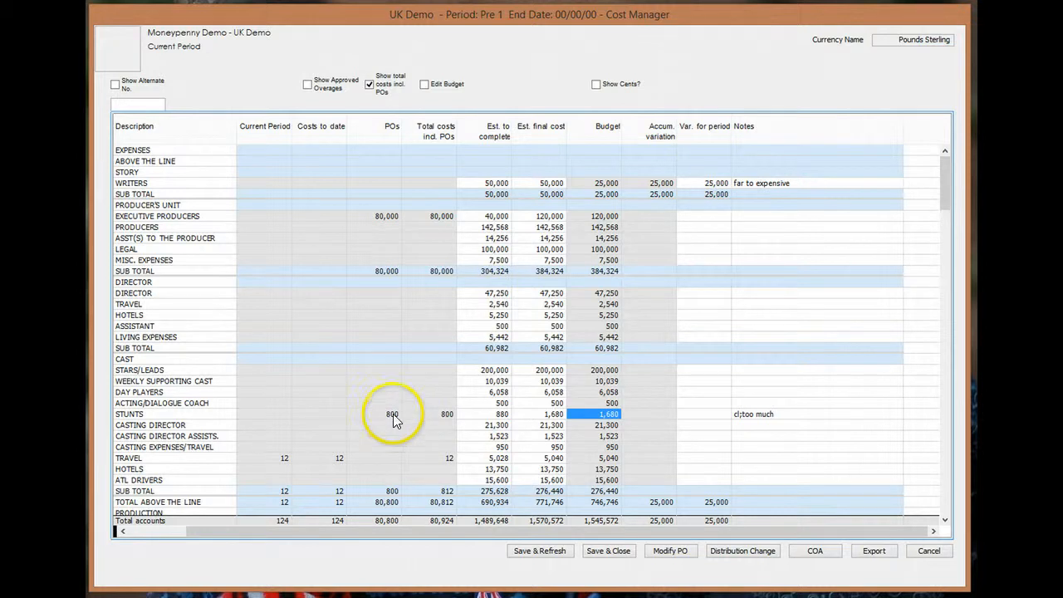
{"action": "right_click", "coordinate": [338, 458]}
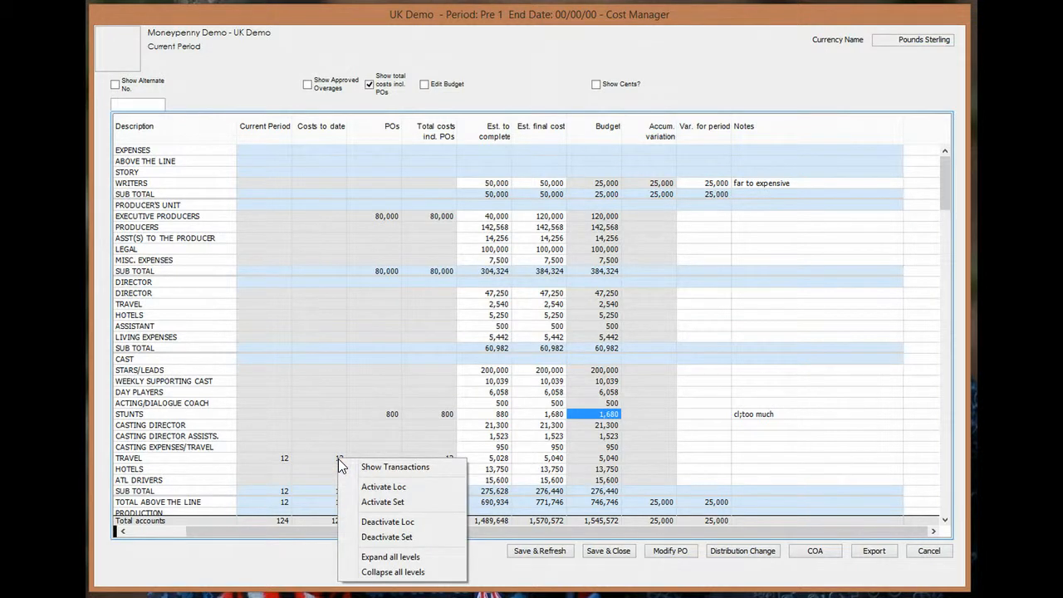
{"action": "left_click", "coordinate": [382, 470]}
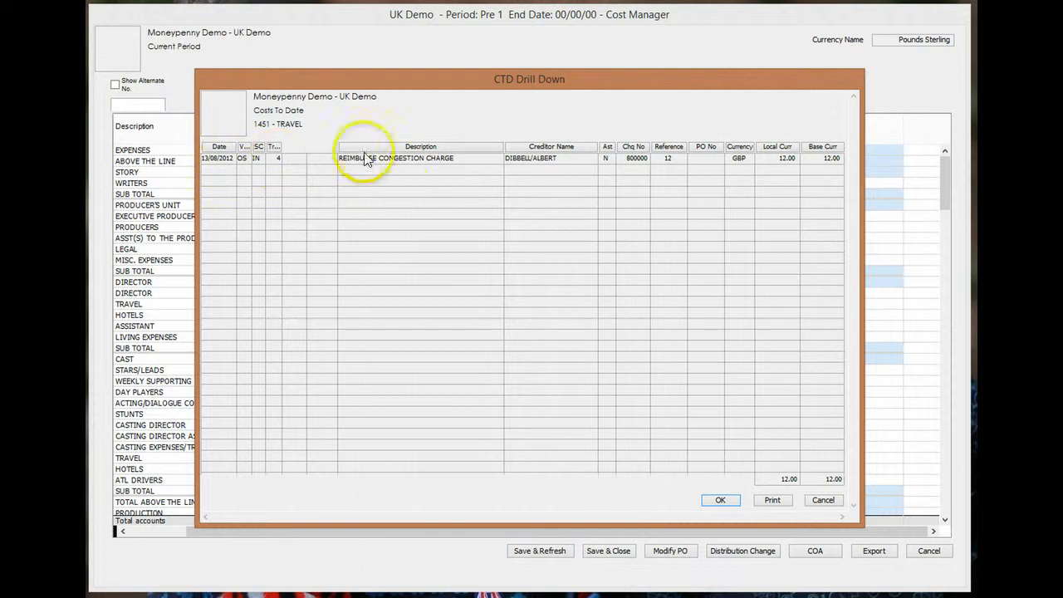
{"action": "left_click", "coordinate": [720, 499]}
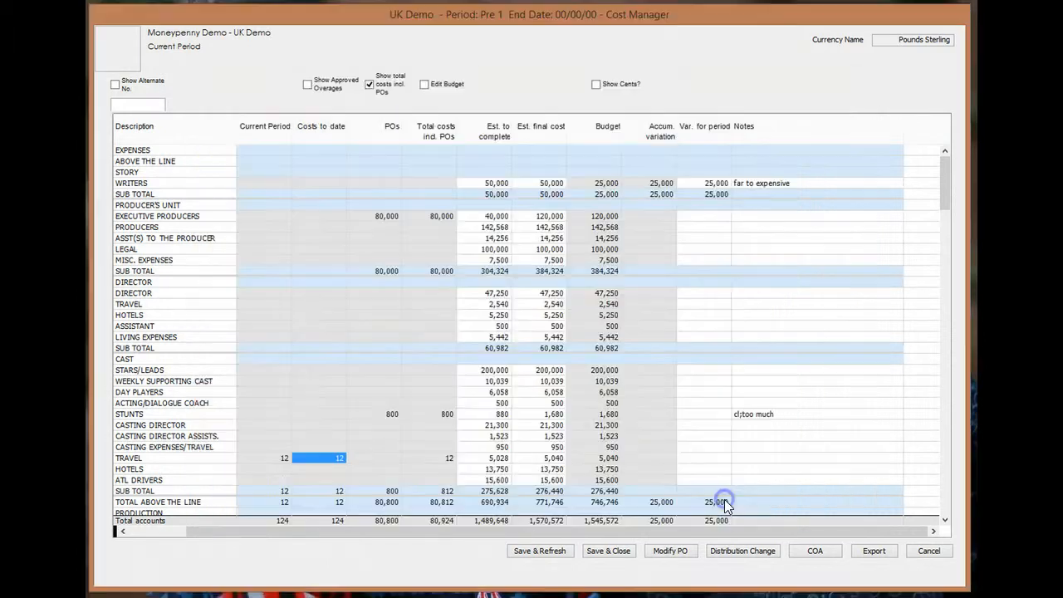
{"action": "right_click", "coordinate": [391, 414]}
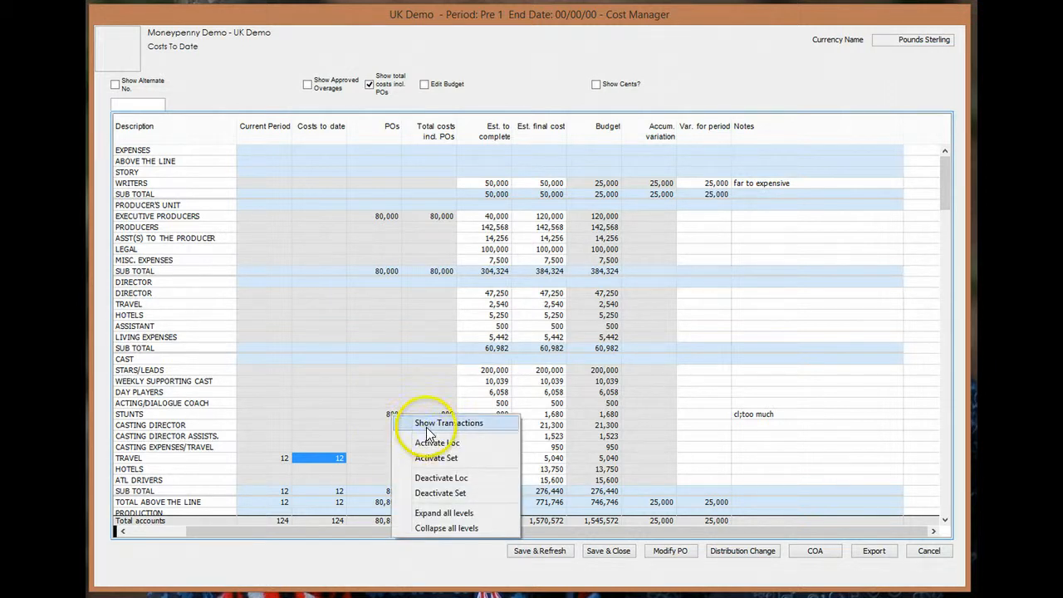
{"action": "double_click", "coordinate": [387, 413]}
{"action": "right_click", "coordinate": [391, 415]}
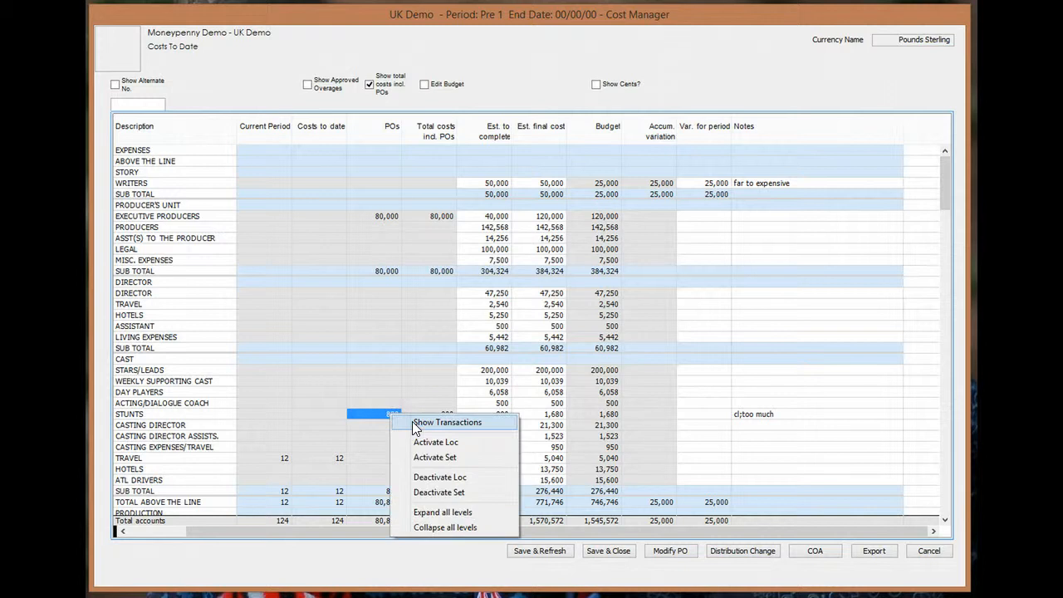
{"action": "left_click", "coordinate": [415, 423]}
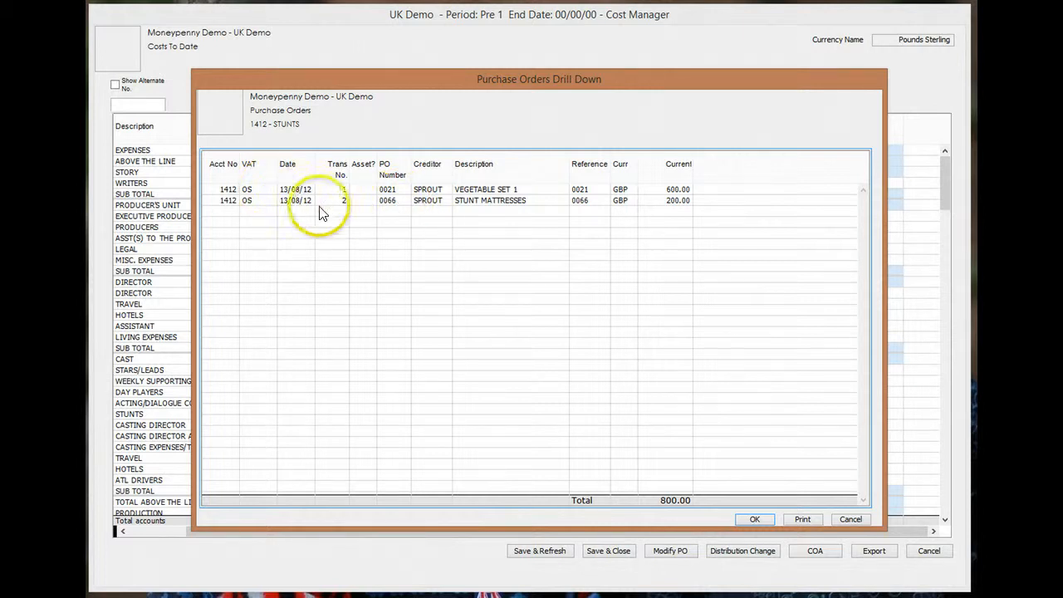
{"action": "left_click", "coordinate": [755, 519]}
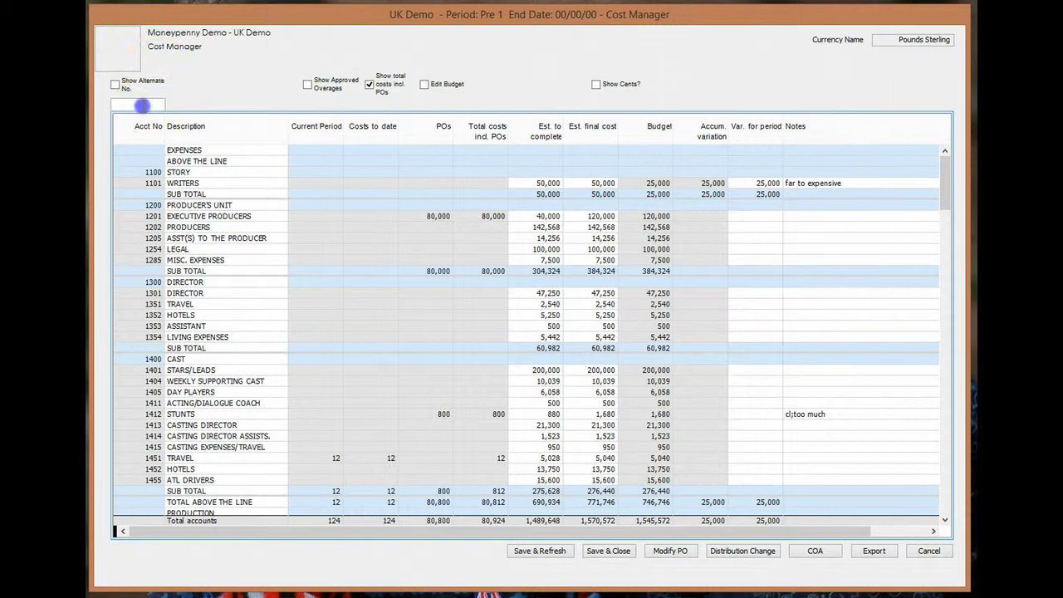
- Search account 28 and view PROPMASTER's current-period transaction: 100.00 bag of pots
{"action": "left_click", "coordinate": [143, 105]}
{"action": "type", "text": "28"}
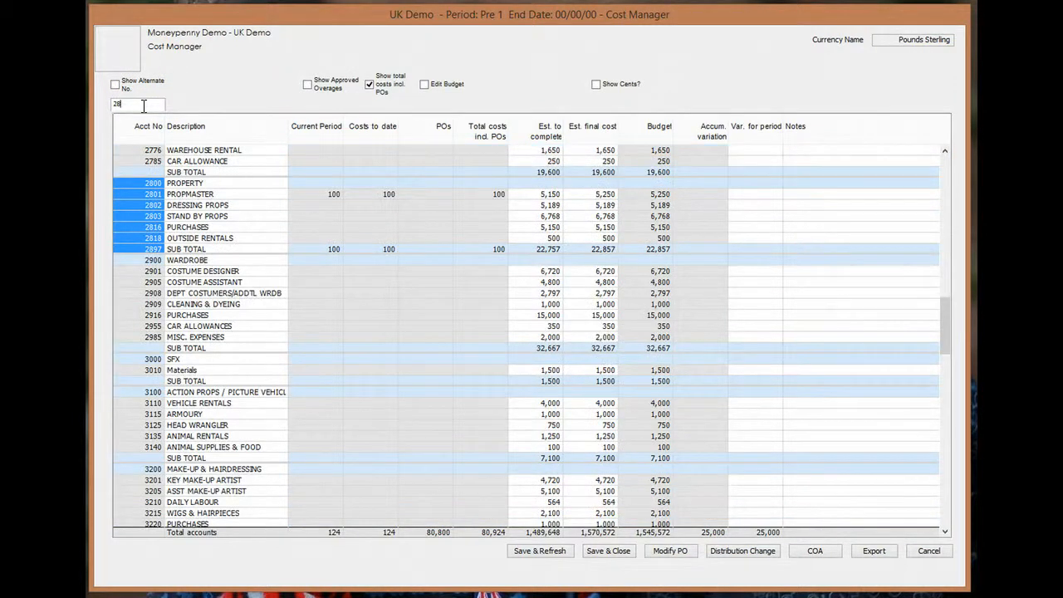
{"action": "right_click", "coordinate": [334, 195]}
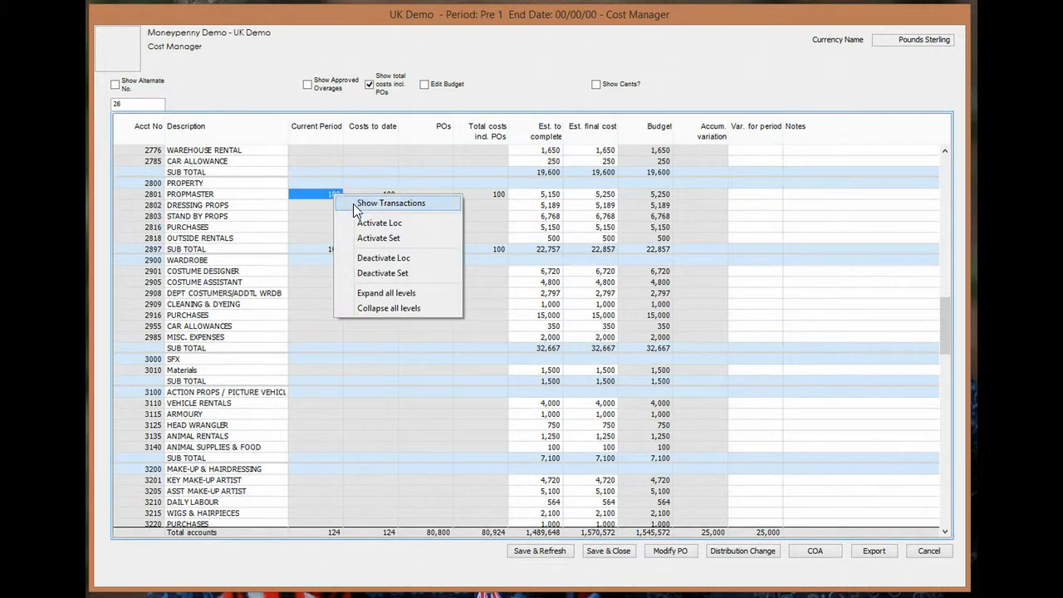
{"action": "left_click", "coordinate": [390, 203]}
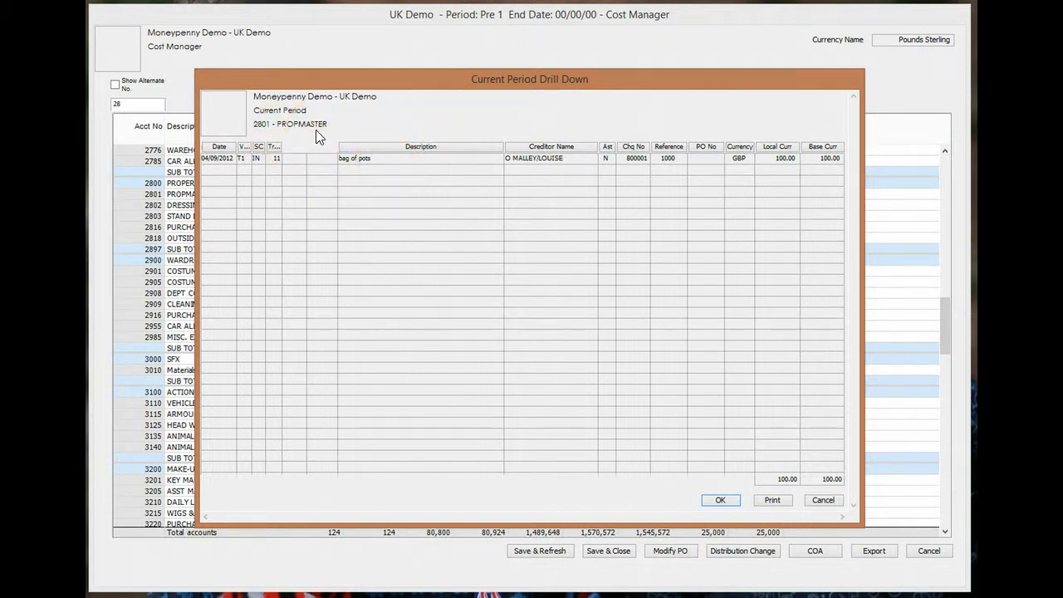
{"action": "left_click", "coordinate": [721, 501]}
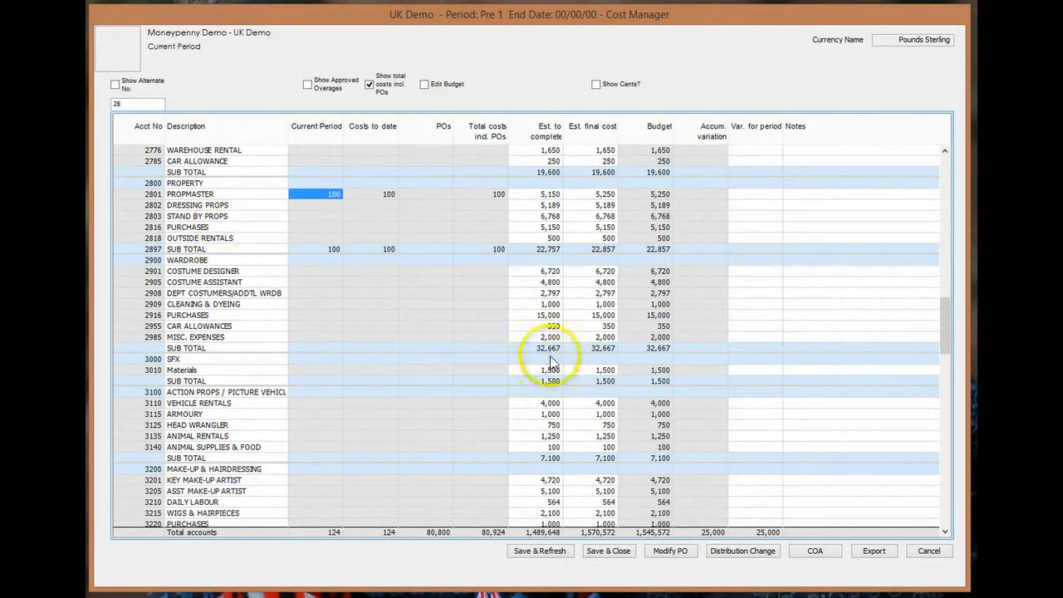
- Move transaction 11's bag of pots line from 2801 PROPMASTER to 2803 STAND BY PROPS and save
{"action": "left_click", "coordinate": [736, 553]}
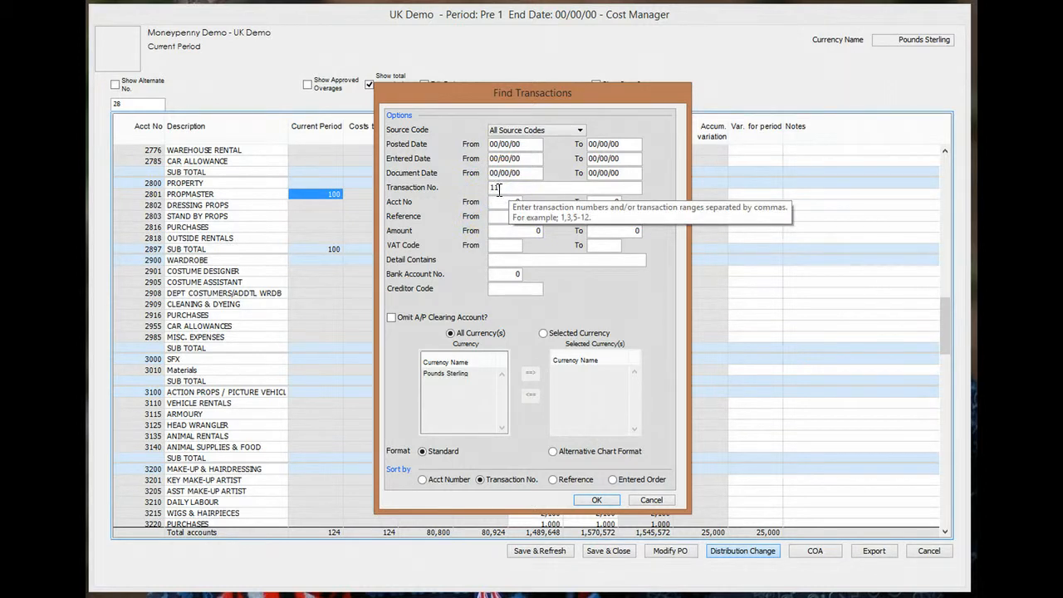
{"action": "left_click", "coordinate": [594, 500]}
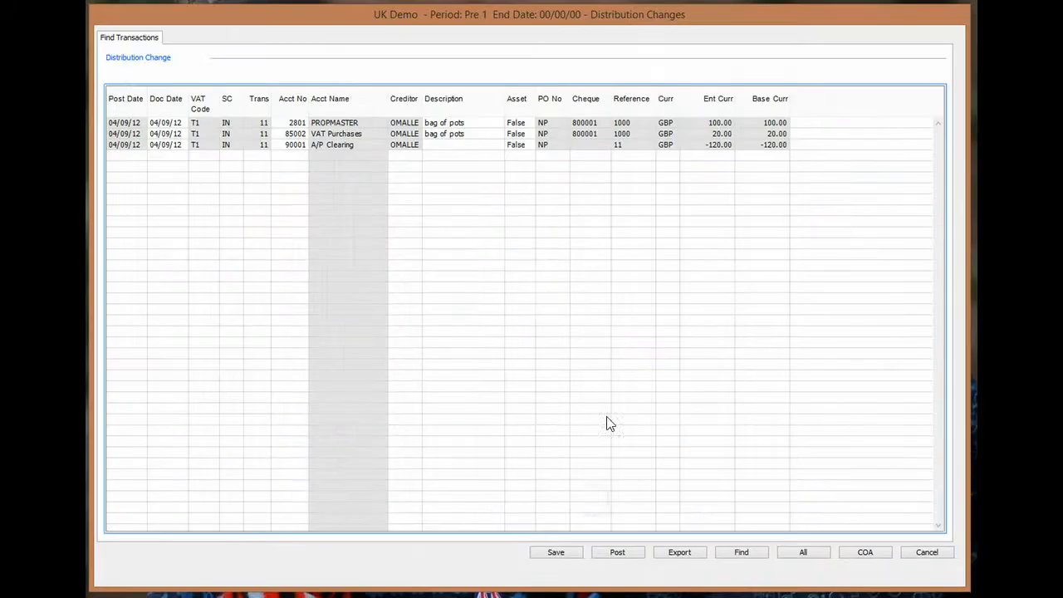
{"action": "left_click", "coordinate": [290, 123]}
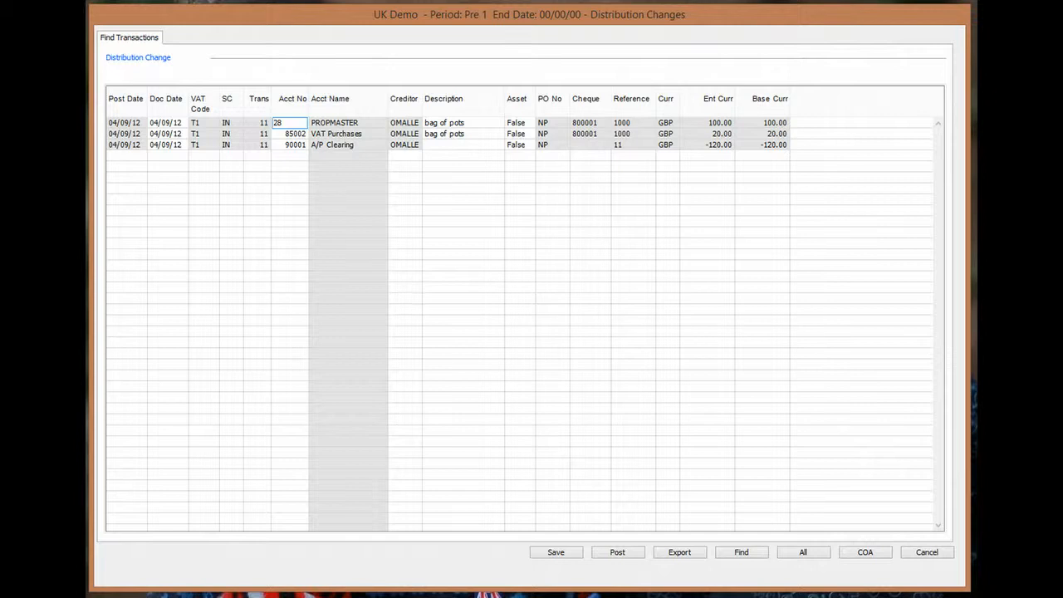
{"action": "key", "text": "Tab"}
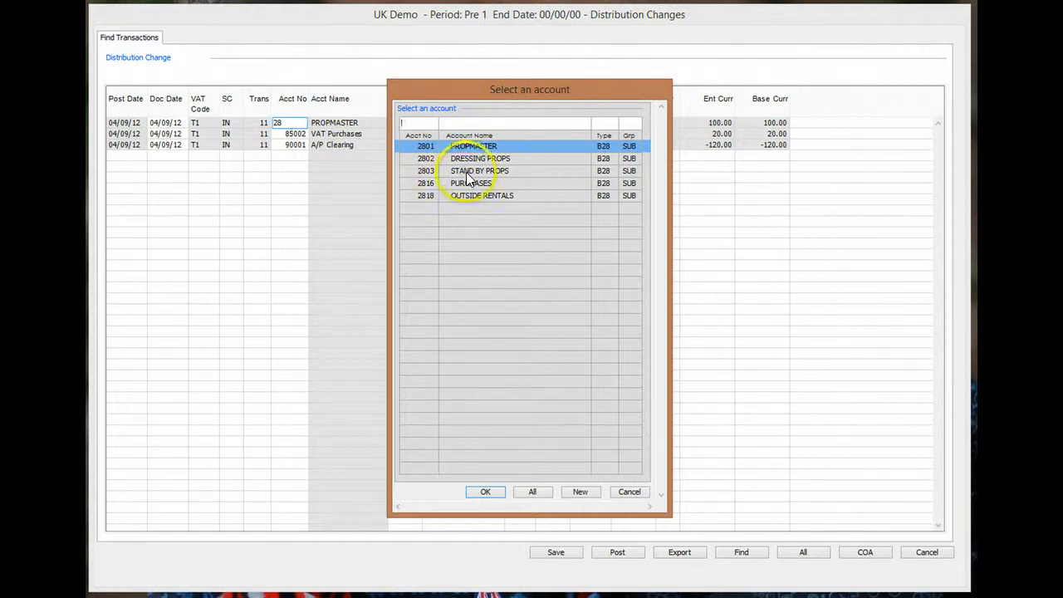
{"action": "left_click", "coordinate": [456, 171]}
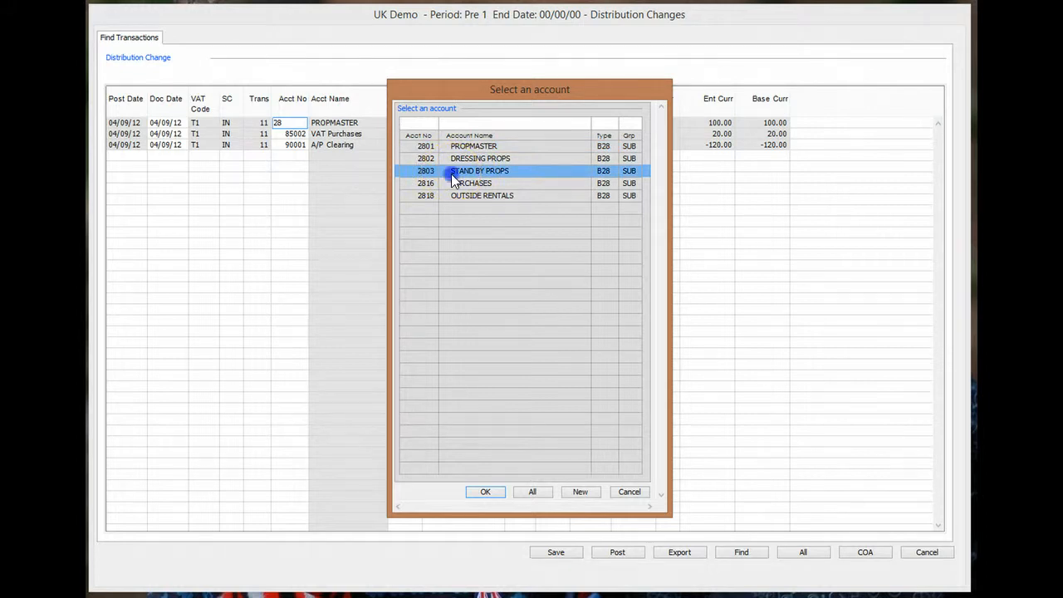
{"action": "double_click", "coordinate": [452, 174]}
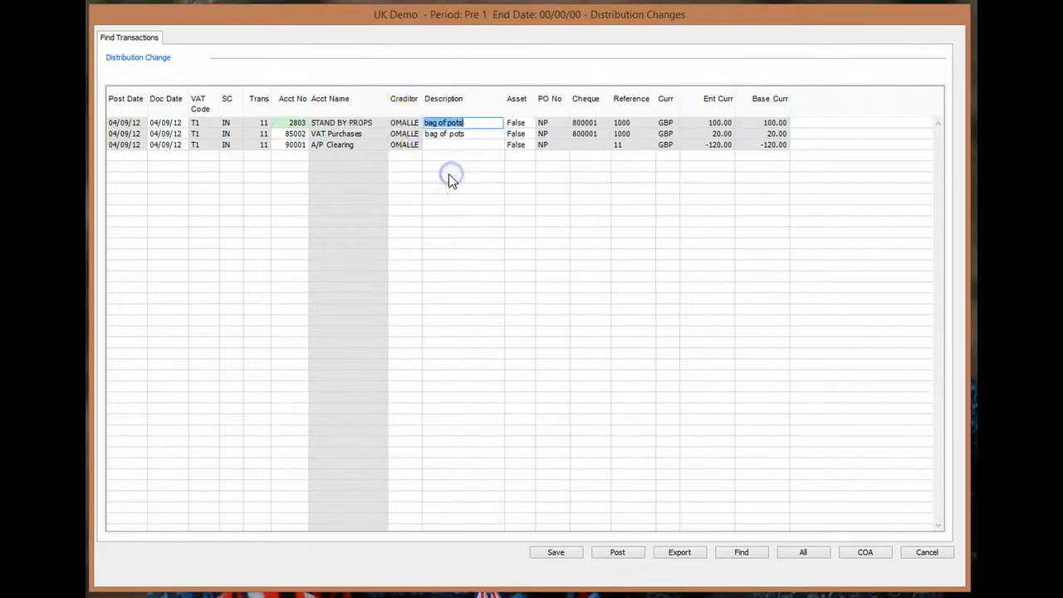
{"action": "left_click", "coordinate": [557, 553]}
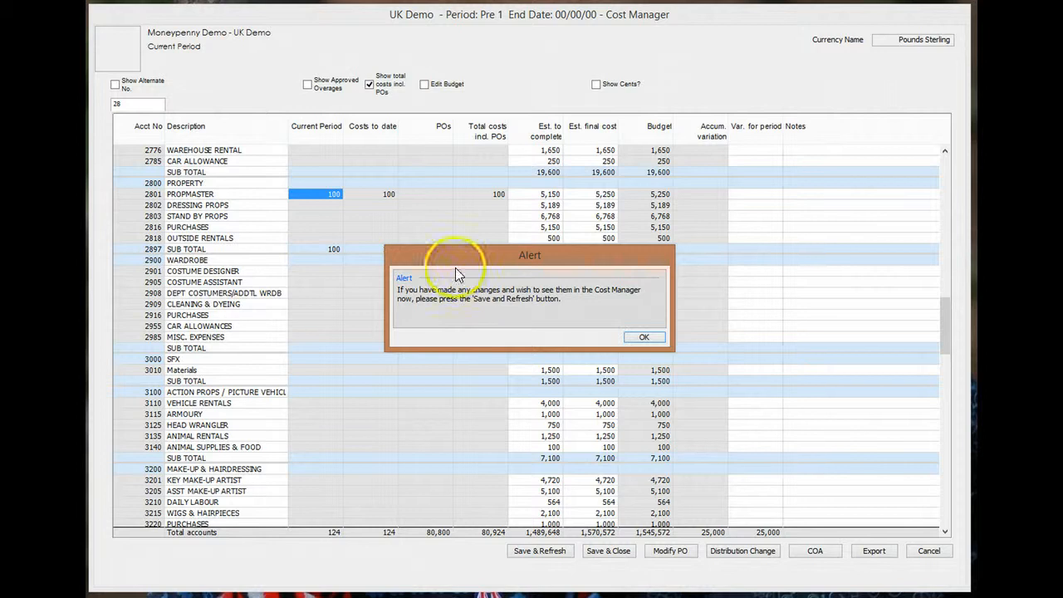
- Refresh the report, search 28, and confirm the 100.00 bag of pots charge under 2803
{"action": "left_click", "coordinate": [645, 339]}
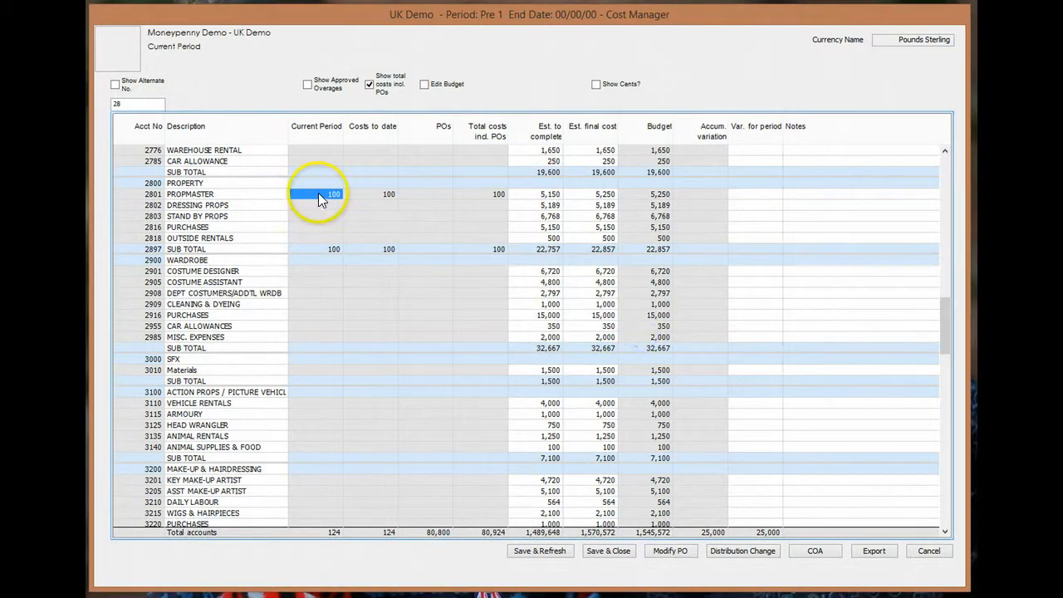
{"action": "left_click", "coordinate": [553, 556]}
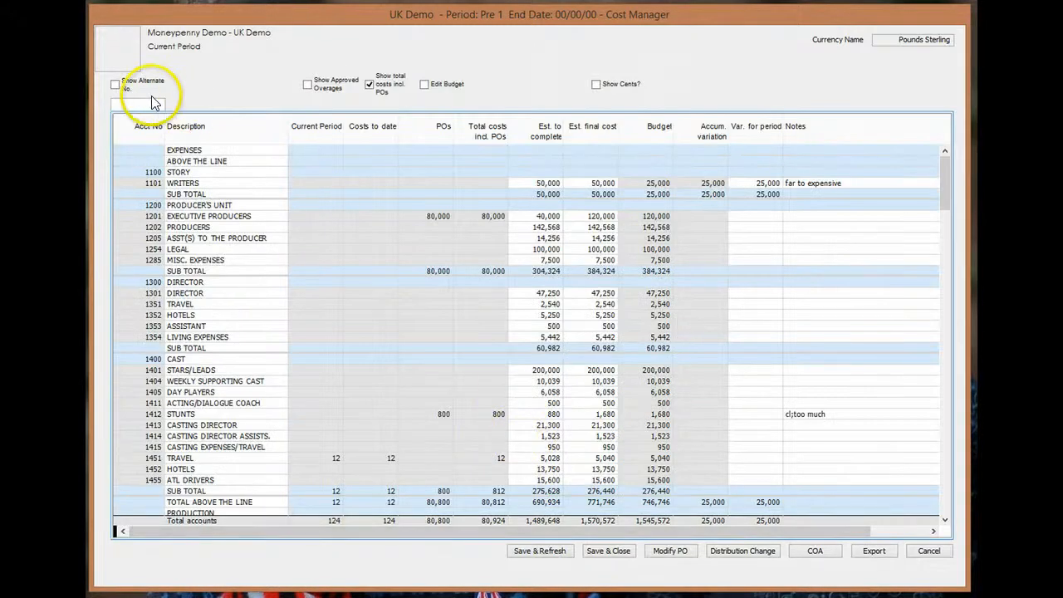
{"action": "left_click", "coordinate": [147, 102]}
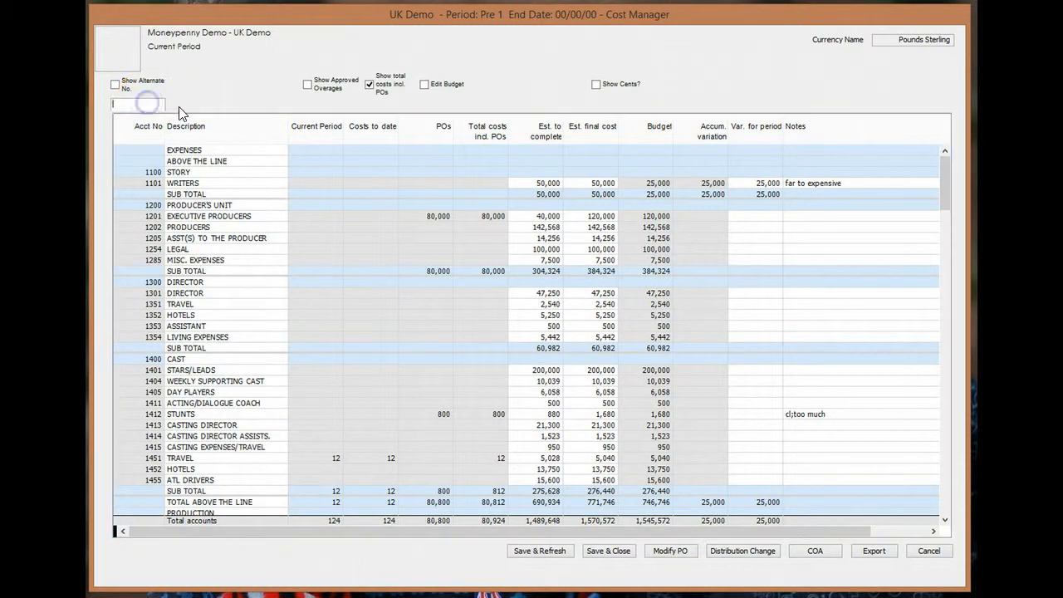
{"action": "type", "text": "28"}
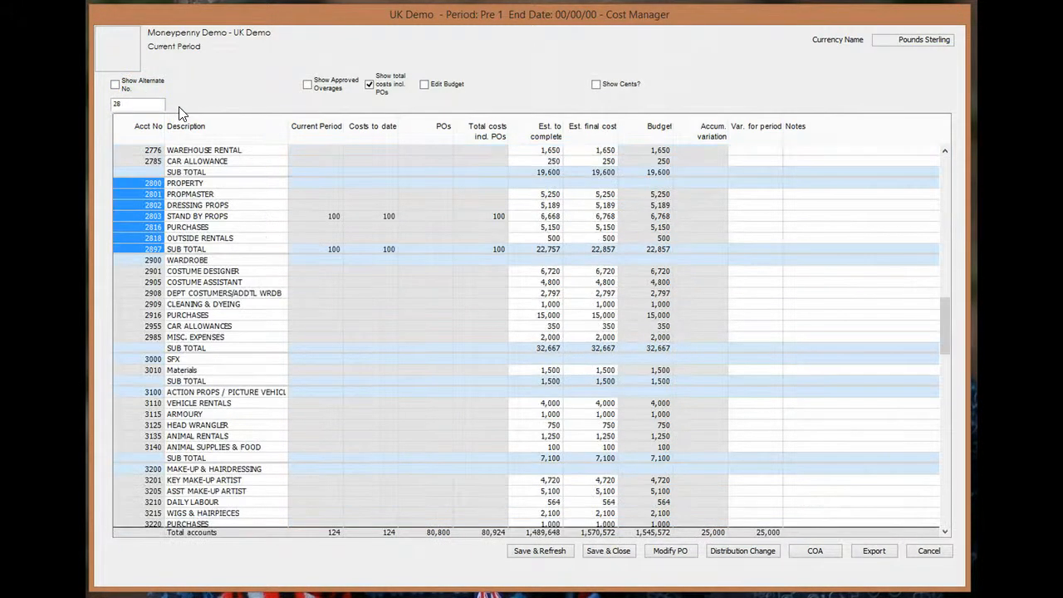
{"action": "left_click", "coordinate": [333, 216]}
{"action": "right_click", "coordinate": [334, 216]}
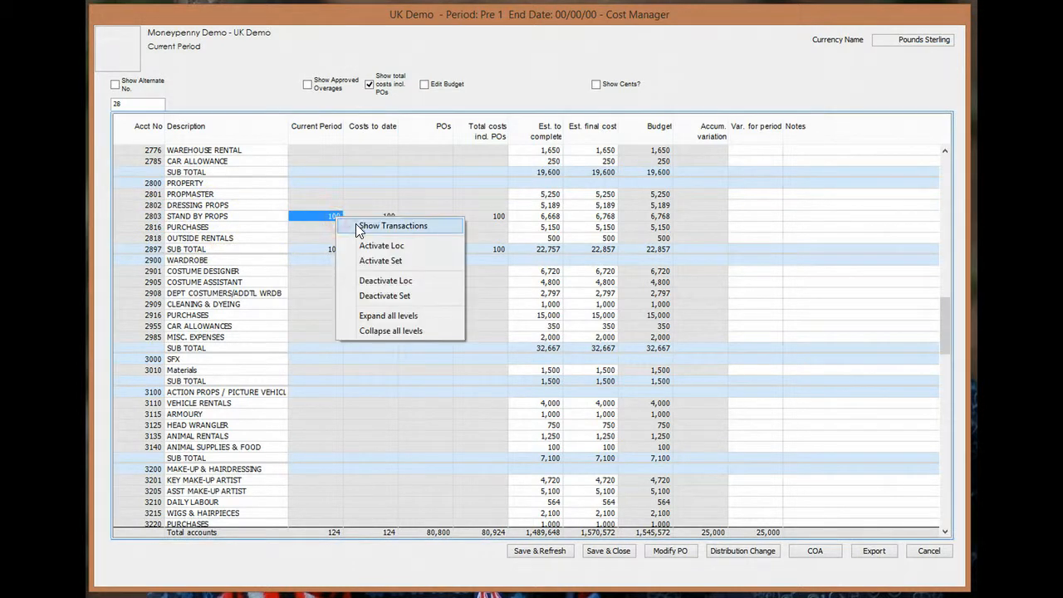
{"action": "left_click", "coordinate": [390, 226]}
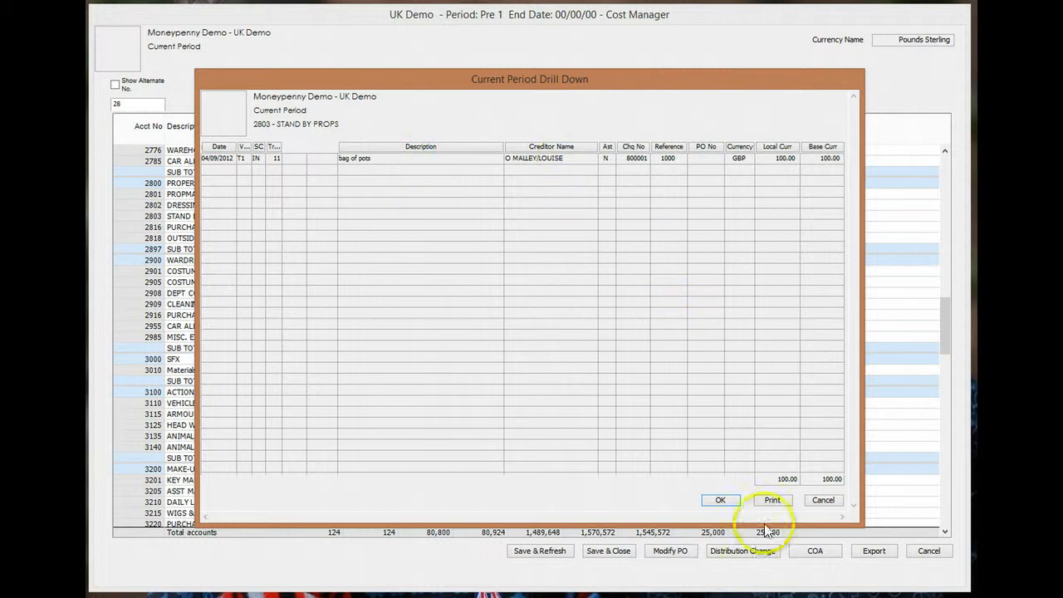
{"action": "left_click", "coordinate": [720, 500]}
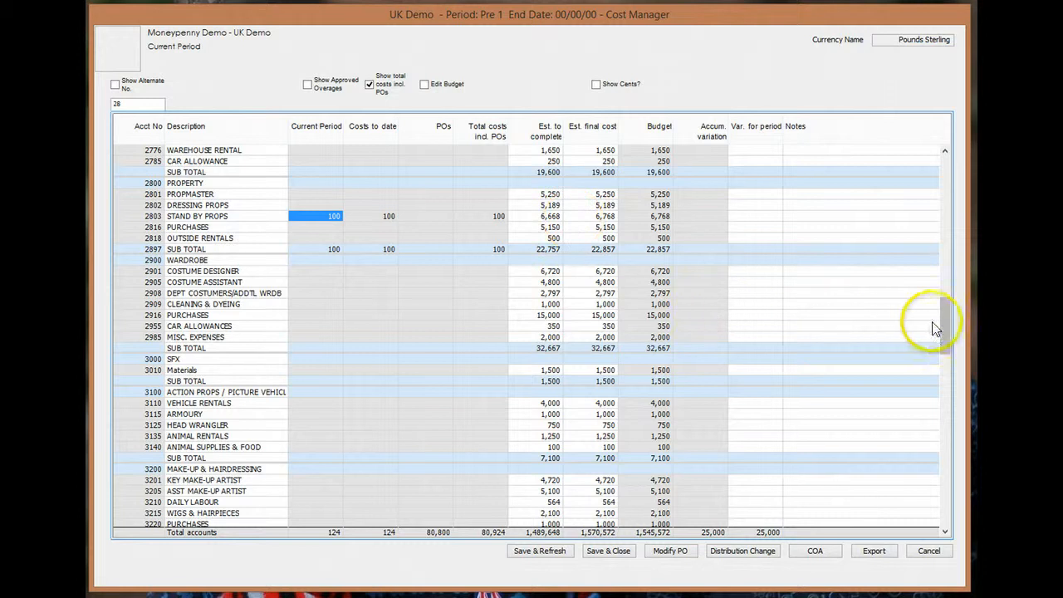
{"action": "left_click_drag", "start_coordinate": [942, 322], "coordinate": [930, 162]}
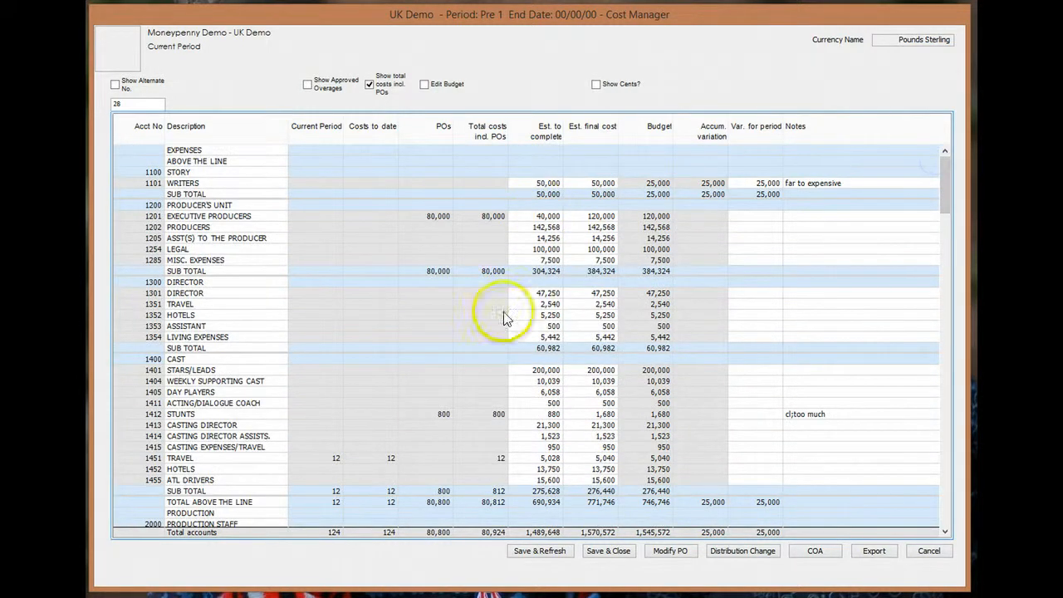
{"action": "right_click", "coordinate": [440, 415]}
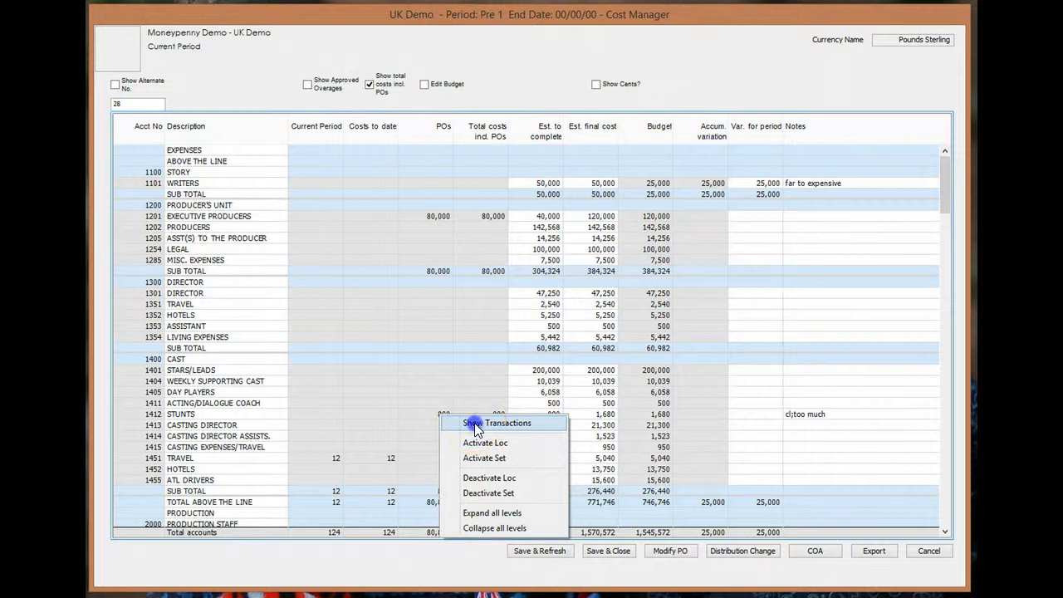
{"action": "left_click", "coordinate": [474, 422]}
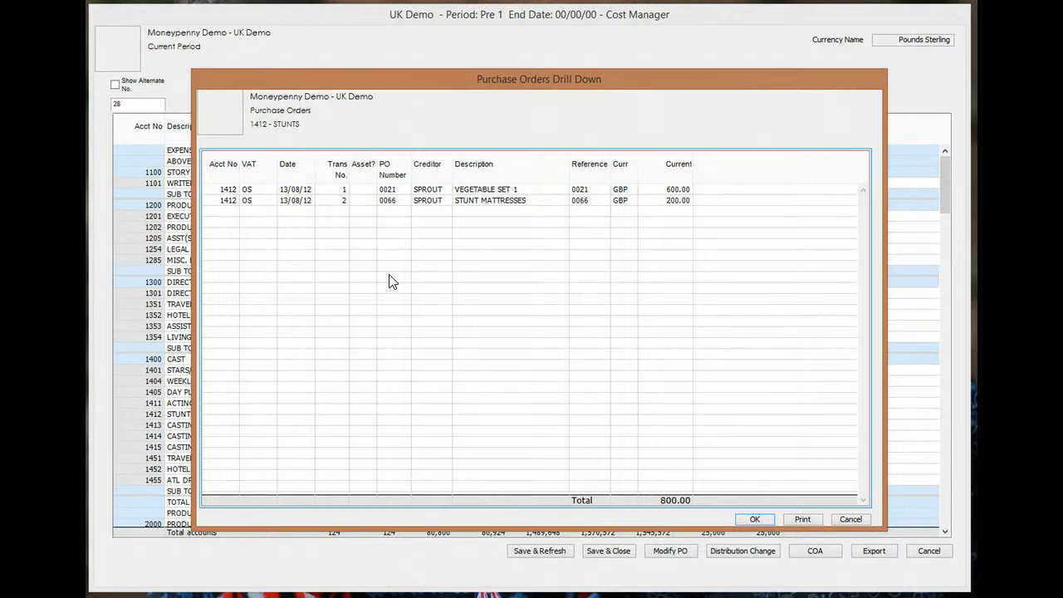
{"action": "left_click", "coordinate": [756, 519]}
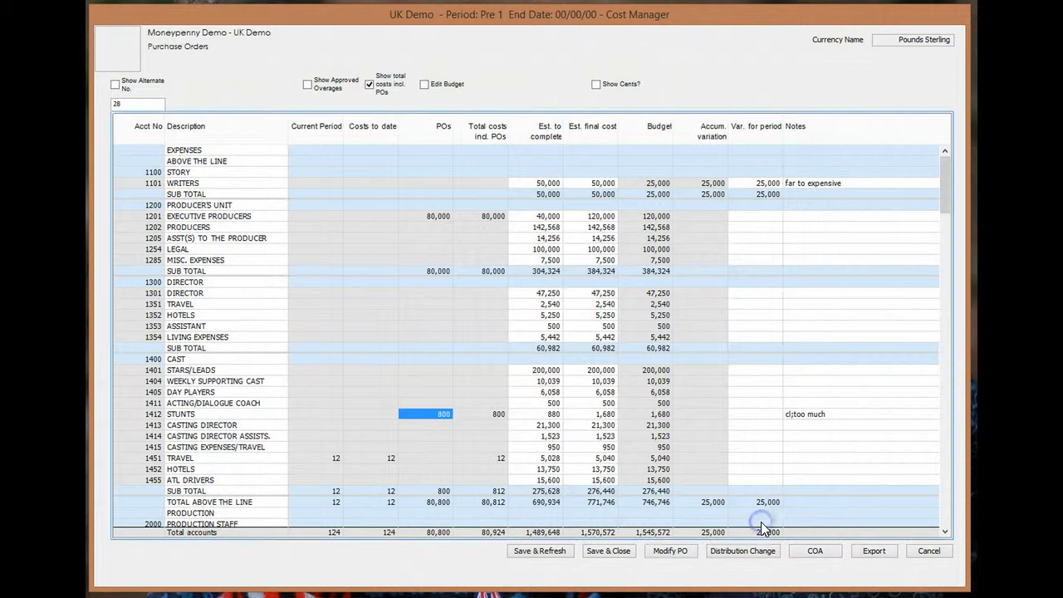
{"action": "left_click", "coordinate": [671, 552]}
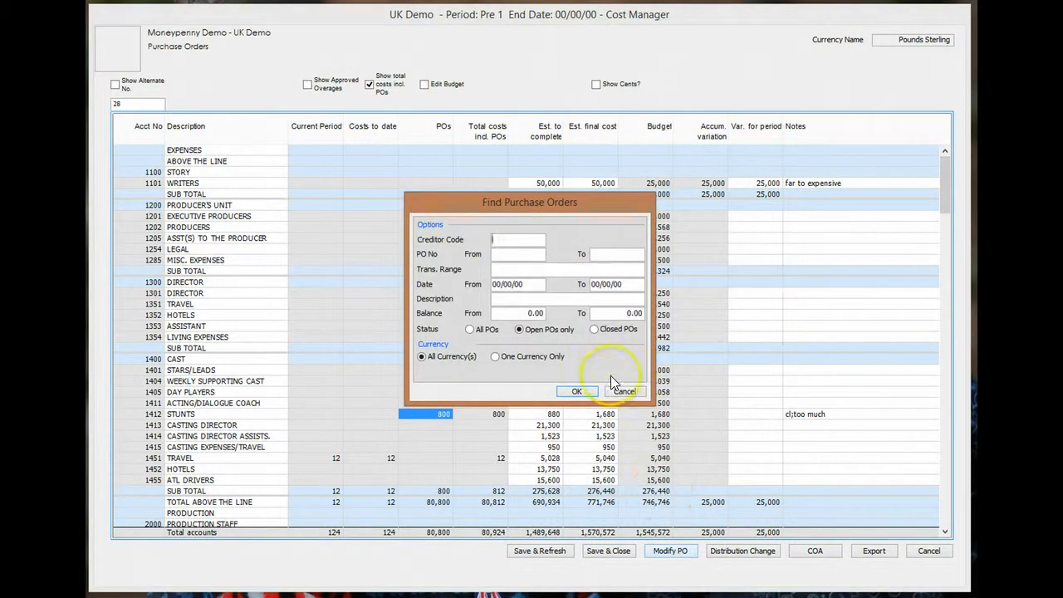
{"action": "left_click", "coordinate": [504, 271]}
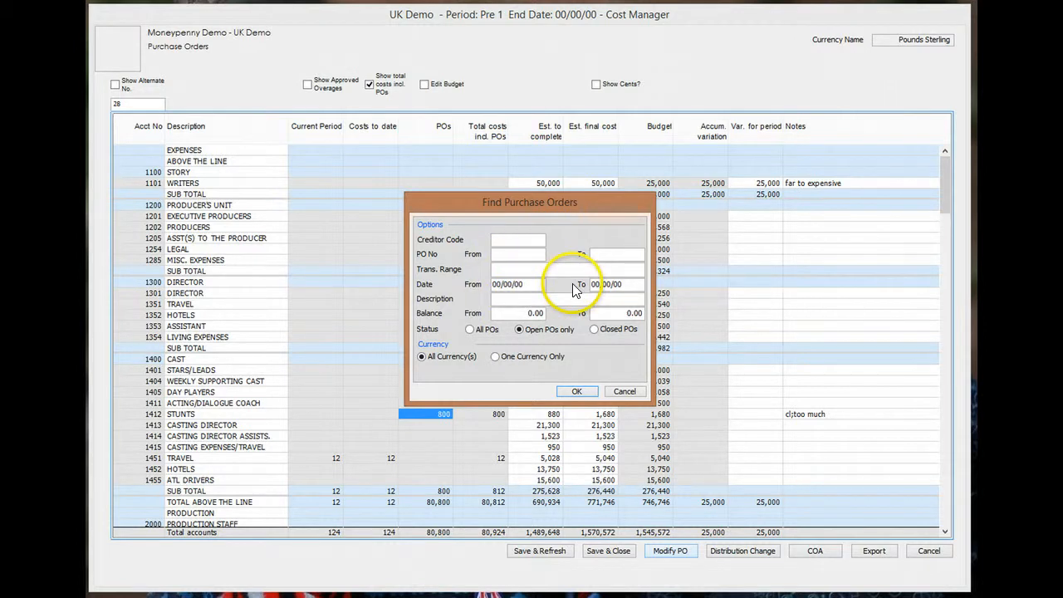
{"action": "type", "text": "1"}
{"action": "key", "text": "Return"}
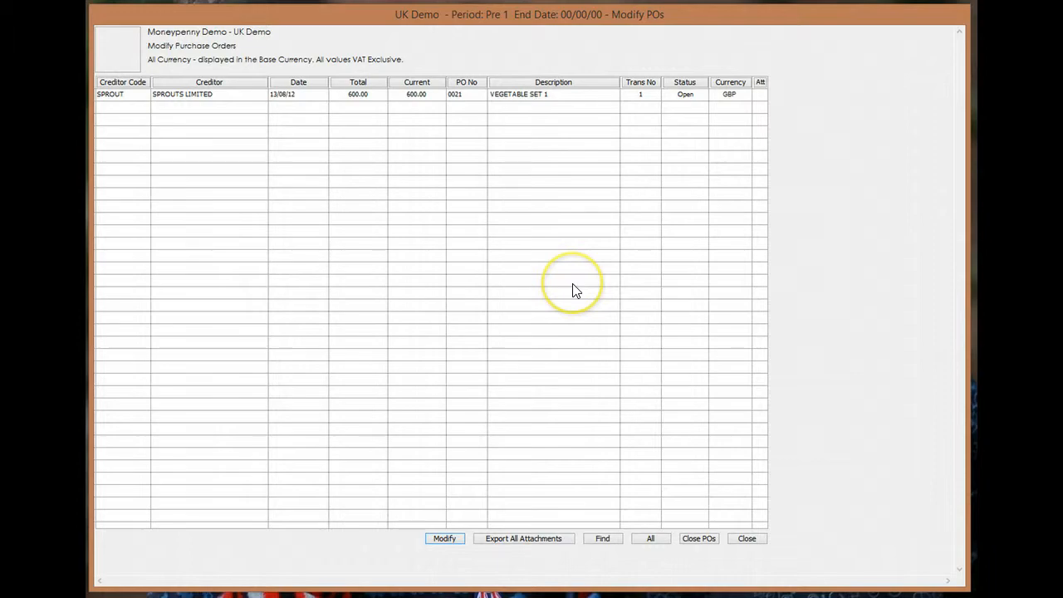
{"action": "double_click", "coordinate": [512, 99]}
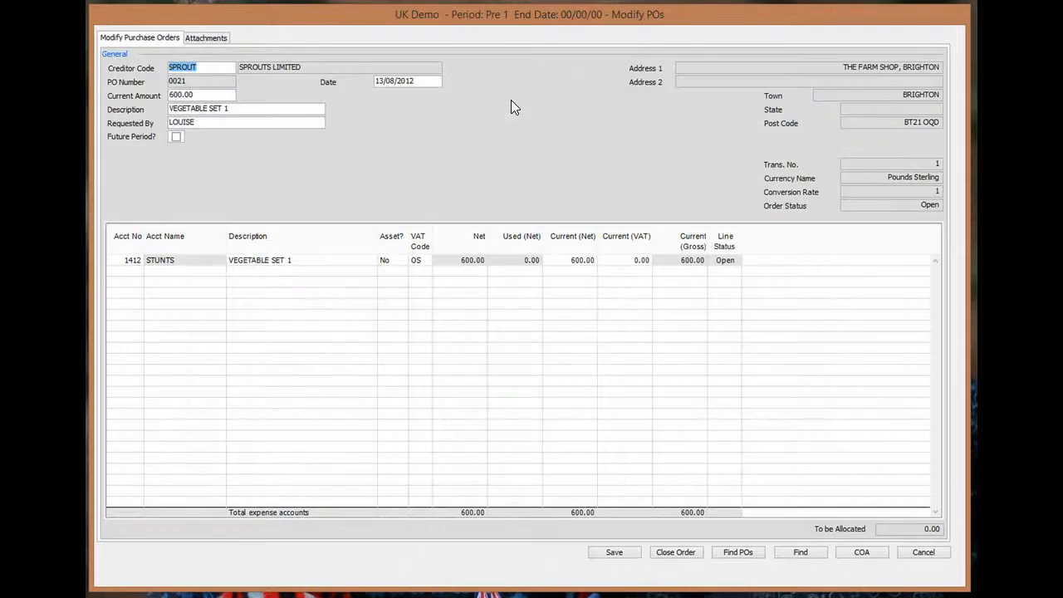
{"action": "left_click", "coordinate": [256, 108]}
{"action": "left_click", "coordinate": [249, 122]}
{"action": "left_click", "coordinate": [615, 555]}
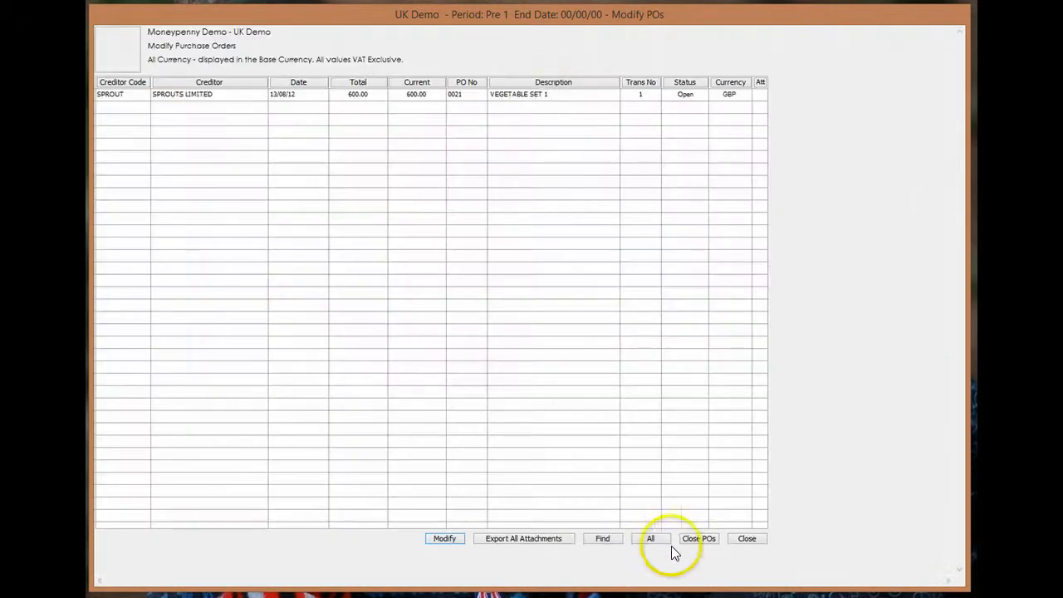
{"action": "left_click", "coordinate": [747, 537]}
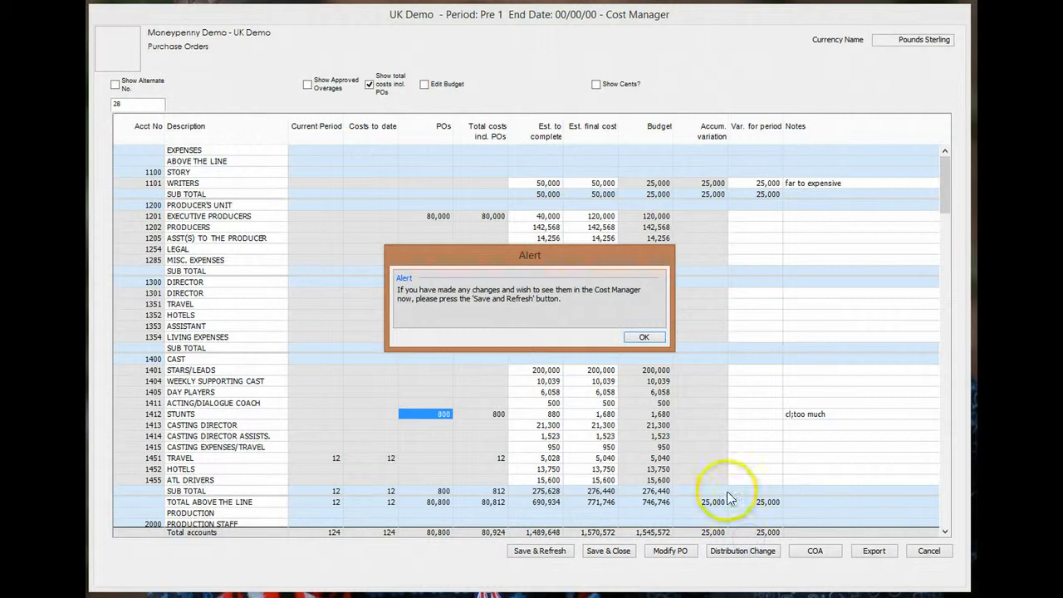
{"action": "left_click", "coordinate": [643, 338]}
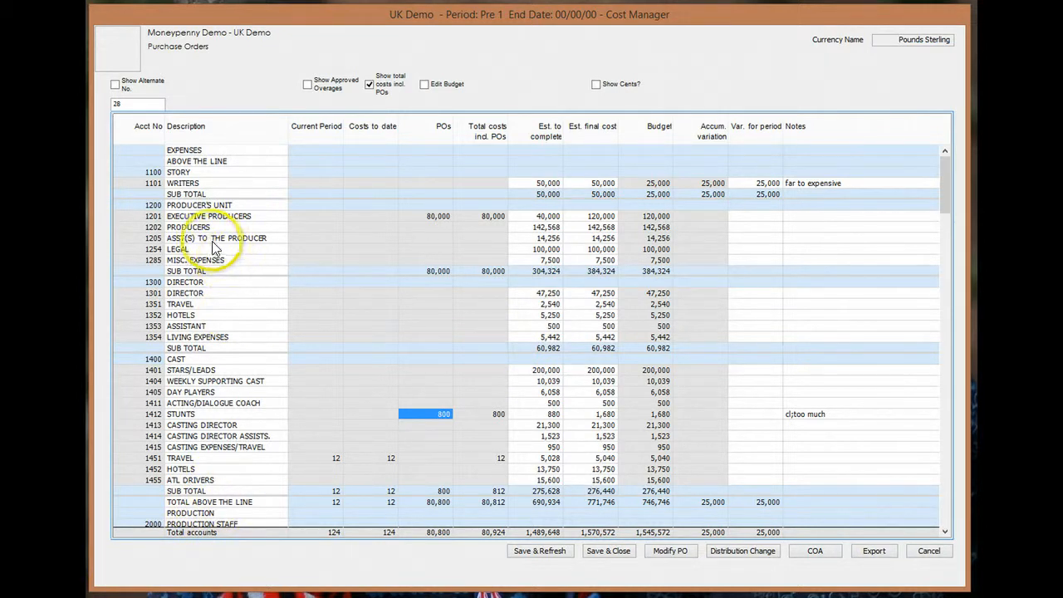
- Remove '(S)' from account 1205's description so it reads ASST TO THE PRODUCER
{"action": "left_click", "coordinate": [152, 241]}
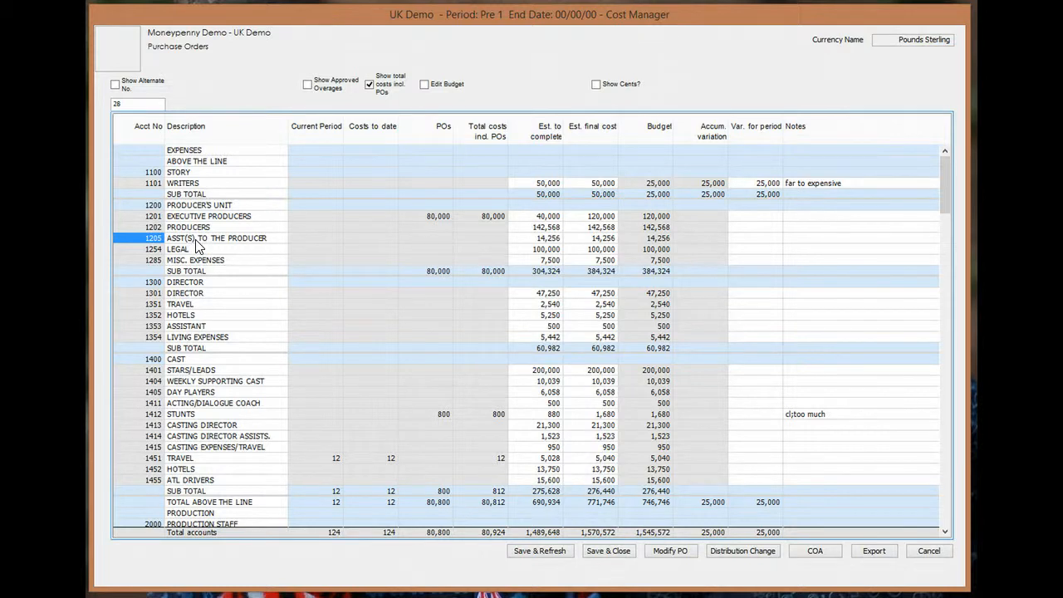
{"action": "left_click", "coordinate": [197, 243]}
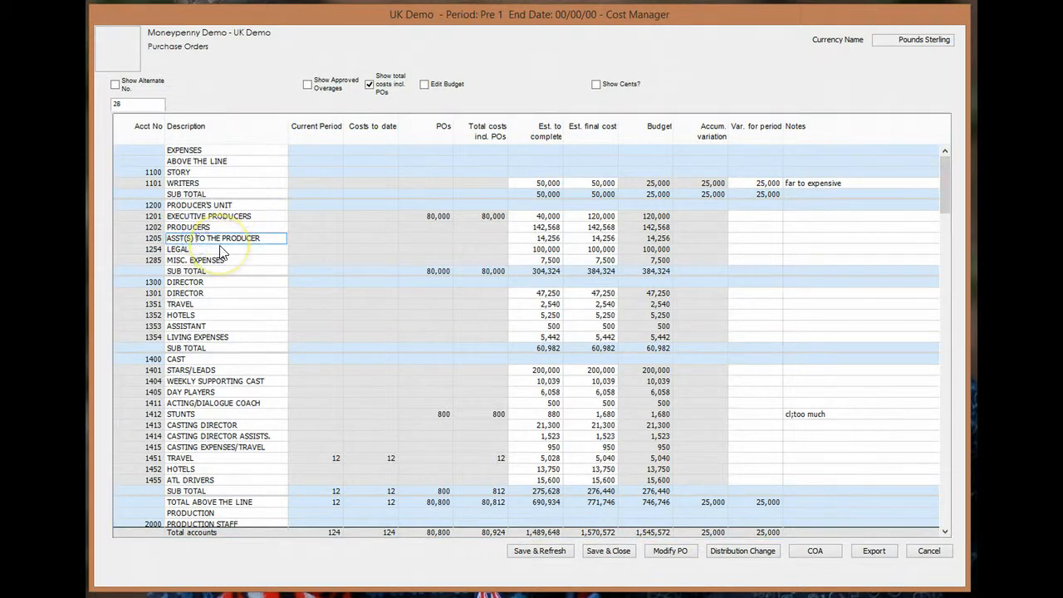
{"action": "key", "text": "shift+Tab"}
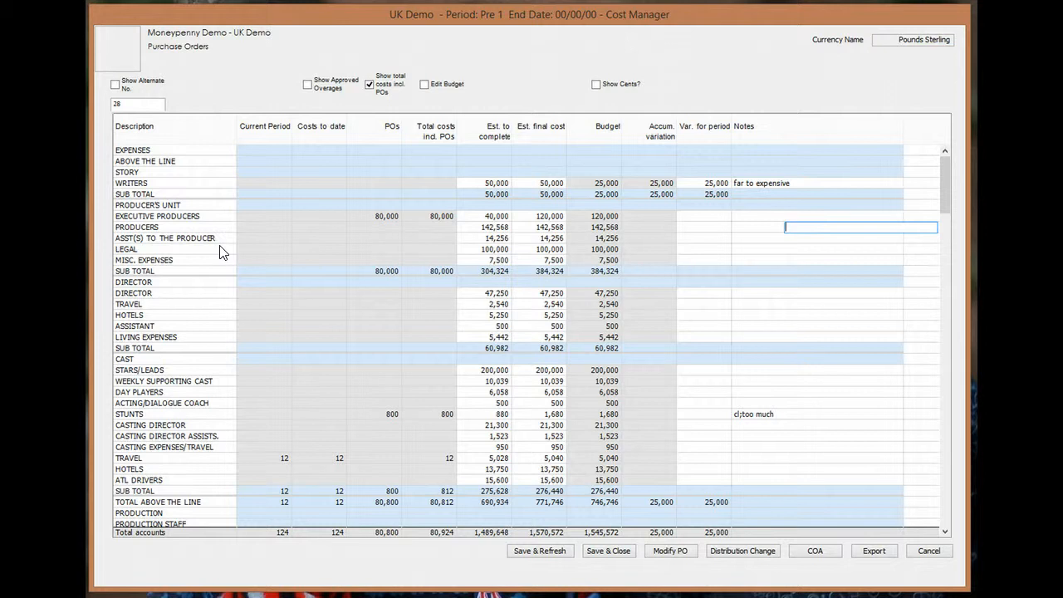
{"action": "left_click", "coordinate": [171, 243]}
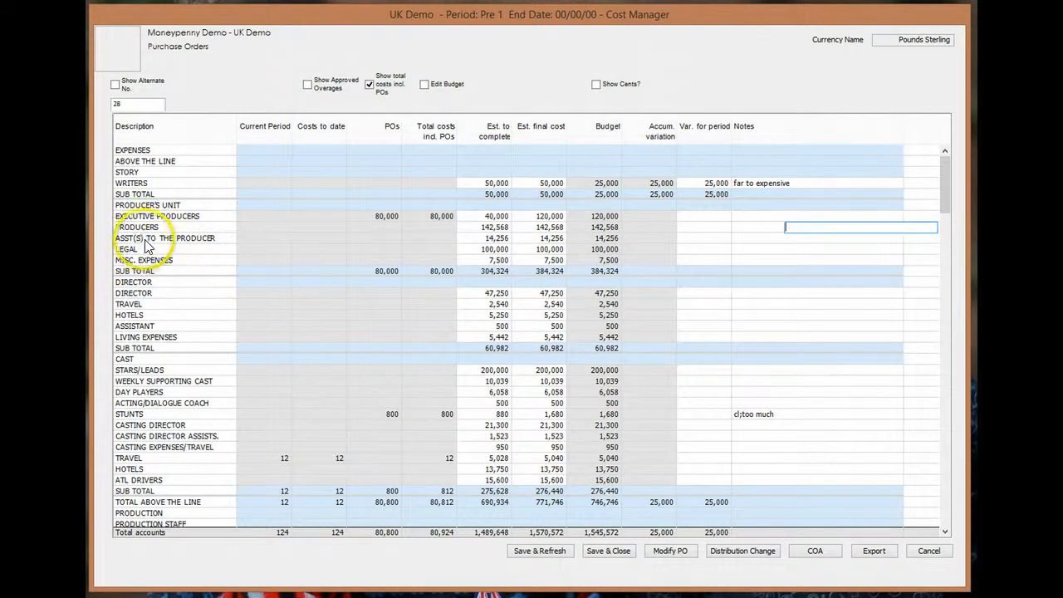
{"action": "left_click_drag", "start_coordinate": [144, 240], "coordinate": [130, 239]}
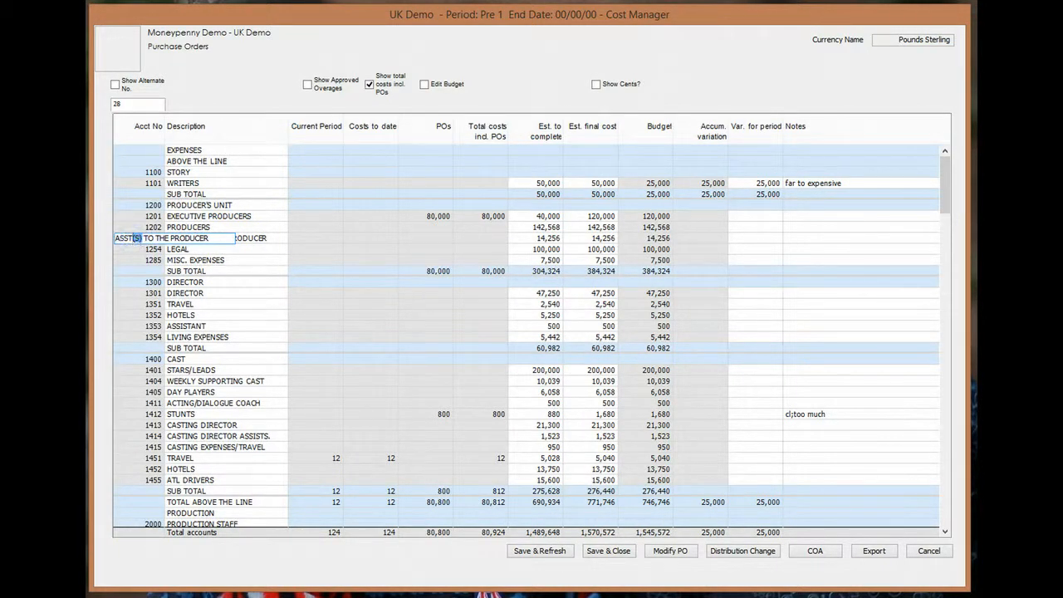
{"action": "key", "text": "Delete"}
{"action": "key", "text": "Up"}
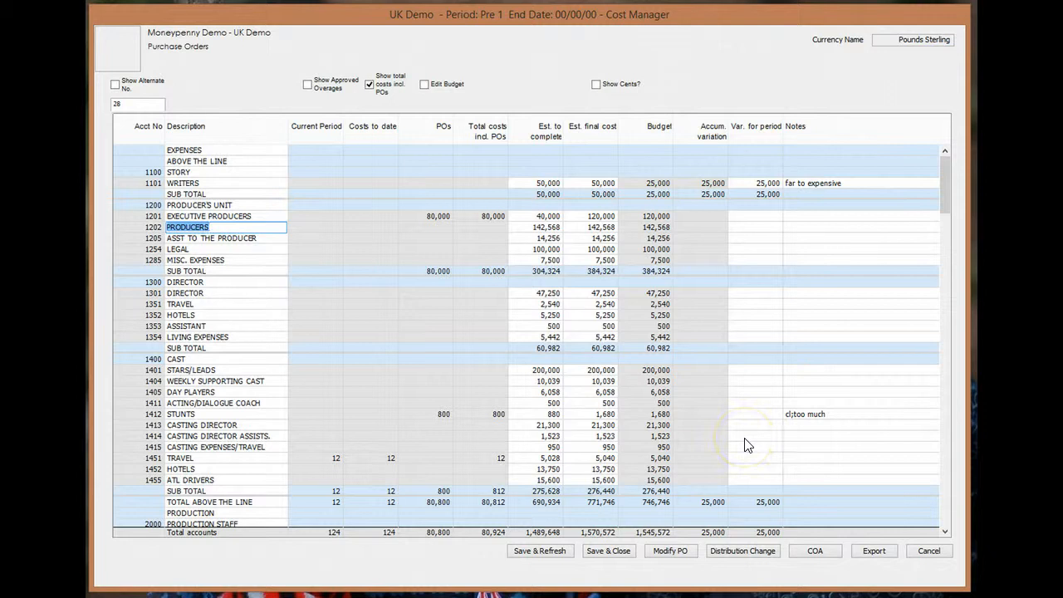
- Save the cost manager edits and set the Cost Report to print detailed, in Pounds Sterling
{"action": "left_click", "coordinate": [608, 552]}
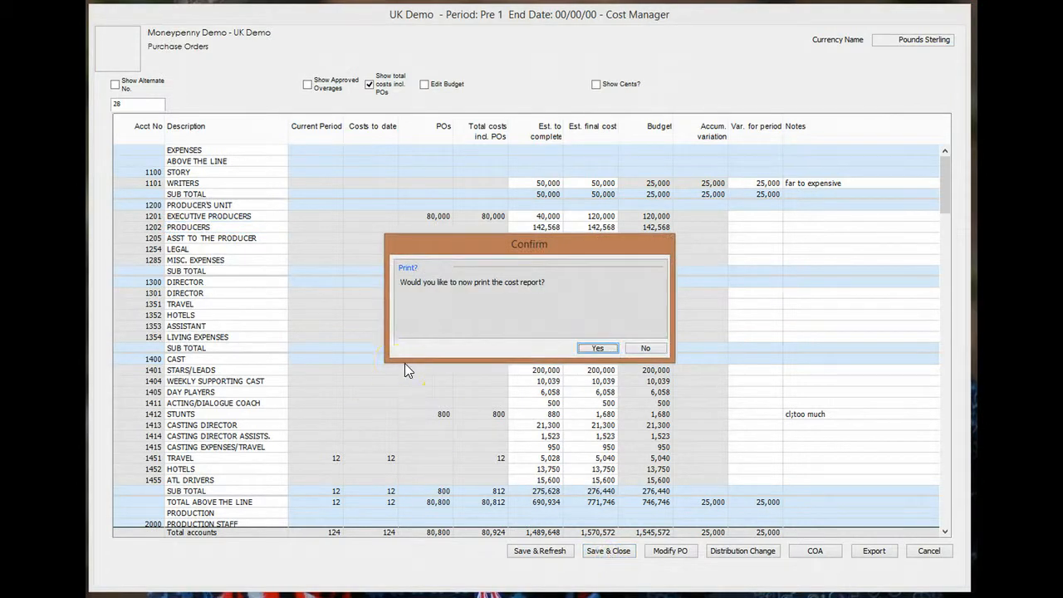
{"action": "left_click", "coordinate": [596, 349]}
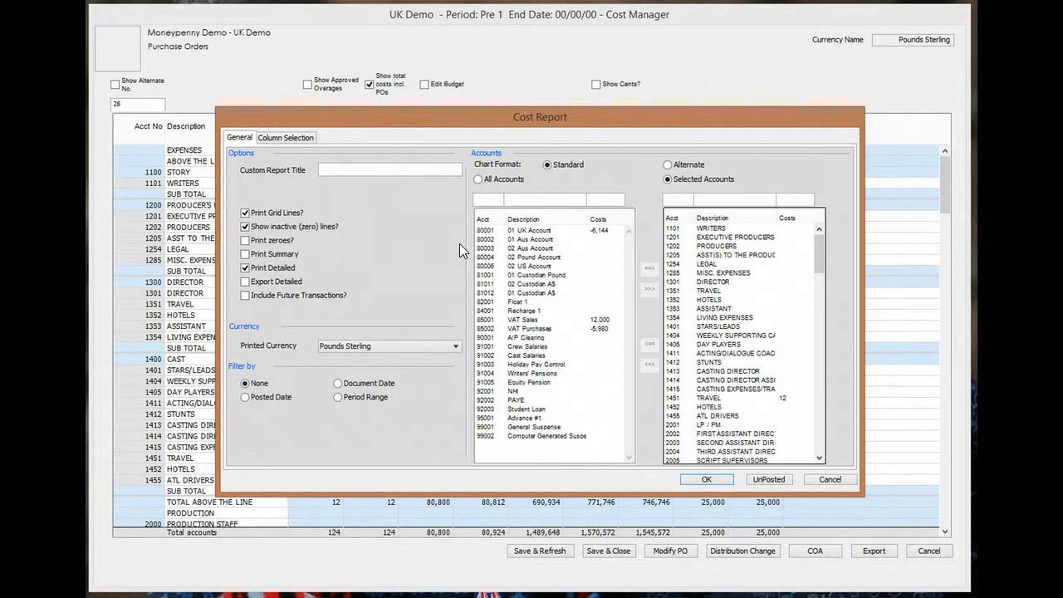
{"action": "left_click", "coordinate": [245, 254]}
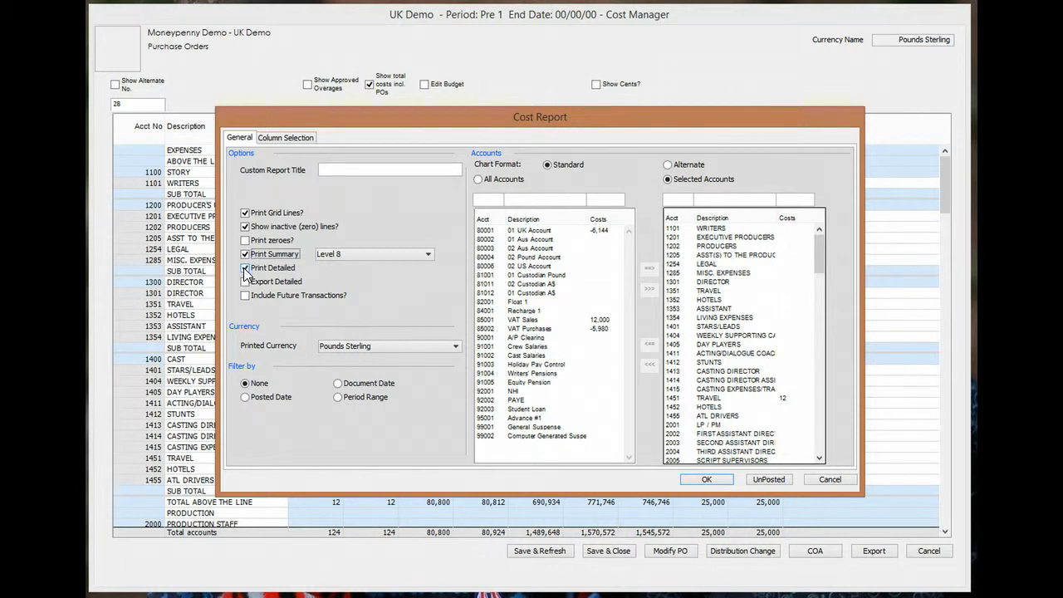
{"action": "left_click", "coordinate": [244, 254]}
{"action": "left_click", "coordinate": [245, 268]}
{"action": "left_click", "coordinate": [245, 268]}
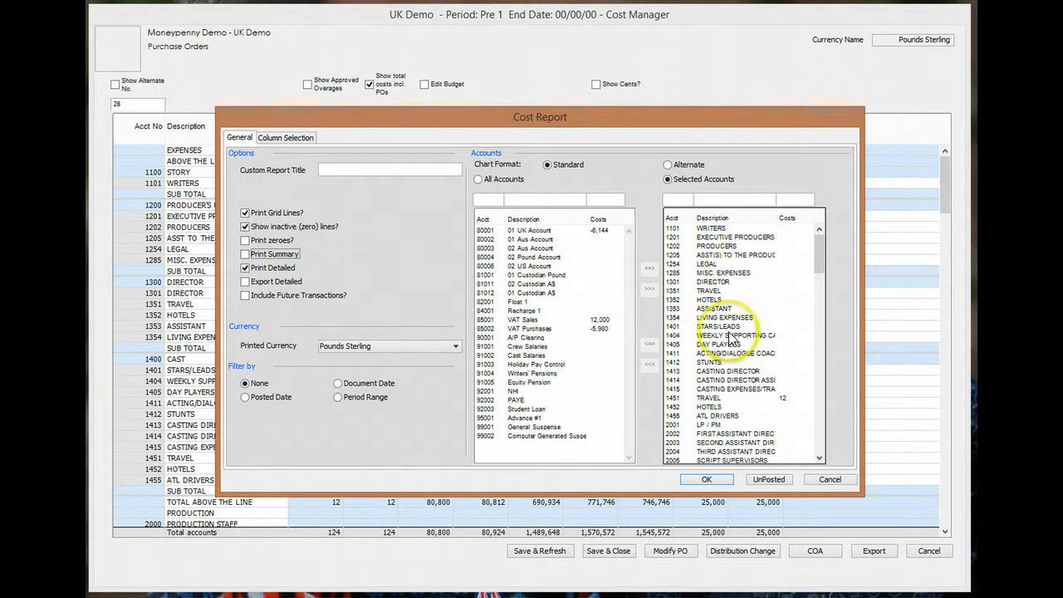
{"action": "left_click", "coordinate": [373, 354]}
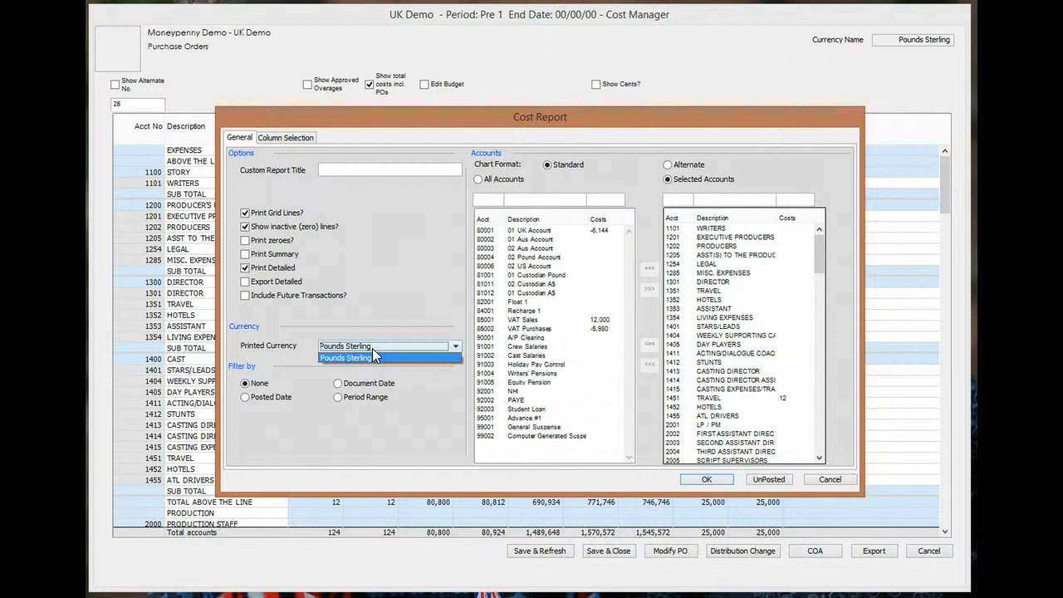
{"action": "left_click", "coordinate": [372, 356]}
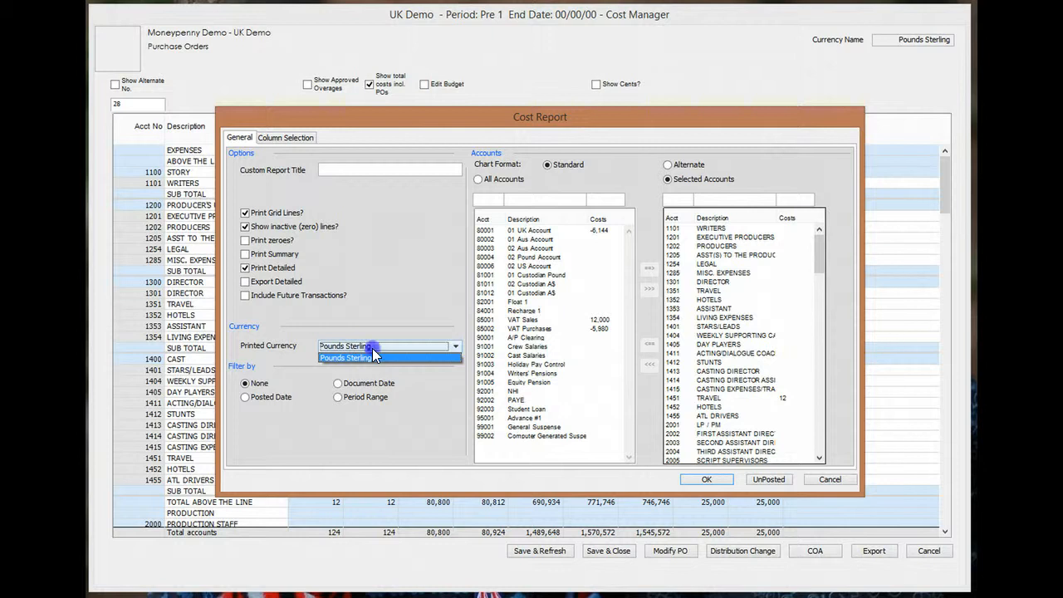
- Make the Total costs incl. POs, App. Over., Tot. Budget and Notes columns visible
{"action": "left_click", "coordinate": [294, 141]}
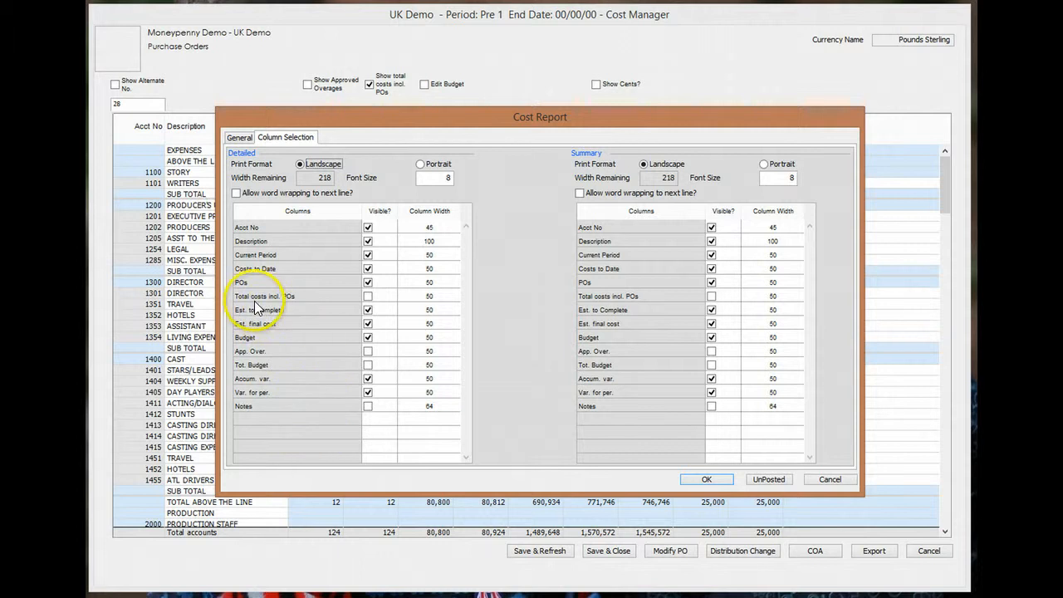
{"action": "left_click", "coordinate": [368, 299]}
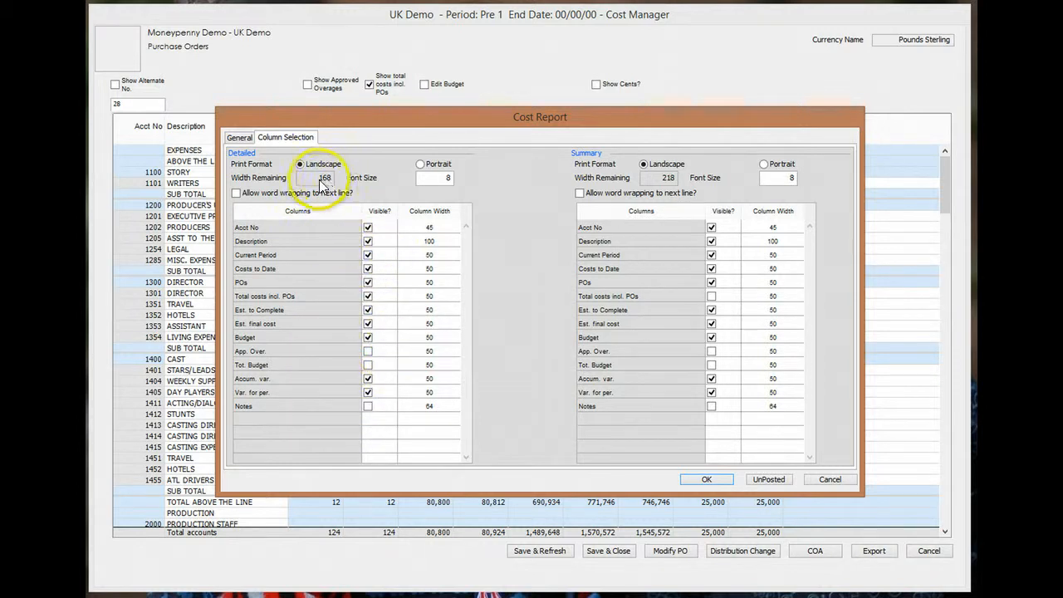
{"action": "left_click", "coordinate": [367, 351]}
{"action": "left_click", "coordinate": [368, 366]}
{"action": "left_click", "coordinate": [368, 406]}
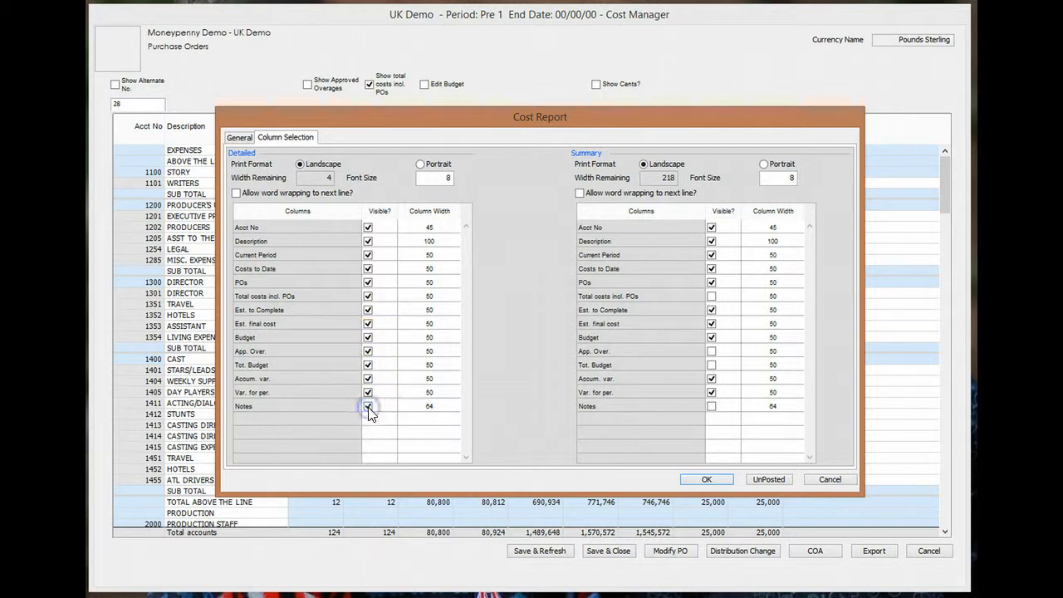
- Set the Description column width to 120 and Current Period width to 25
{"action": "left_click", "coordinate": [439, 243]}
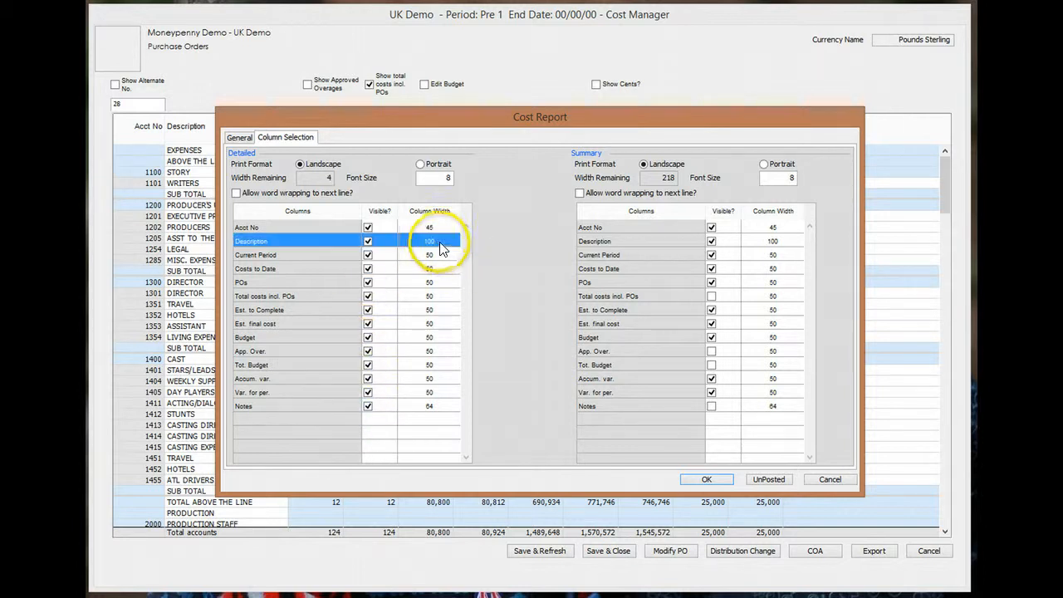
{"action": "left_click", "coordinate": [440, 244]}
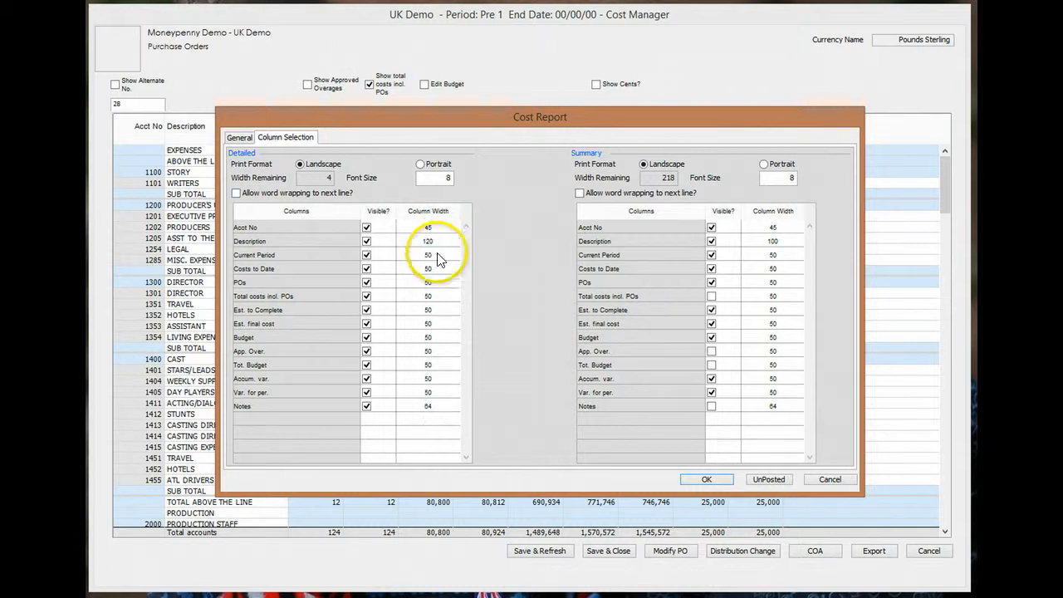
{"action": "left_click", "coordinate": [438, 256]}
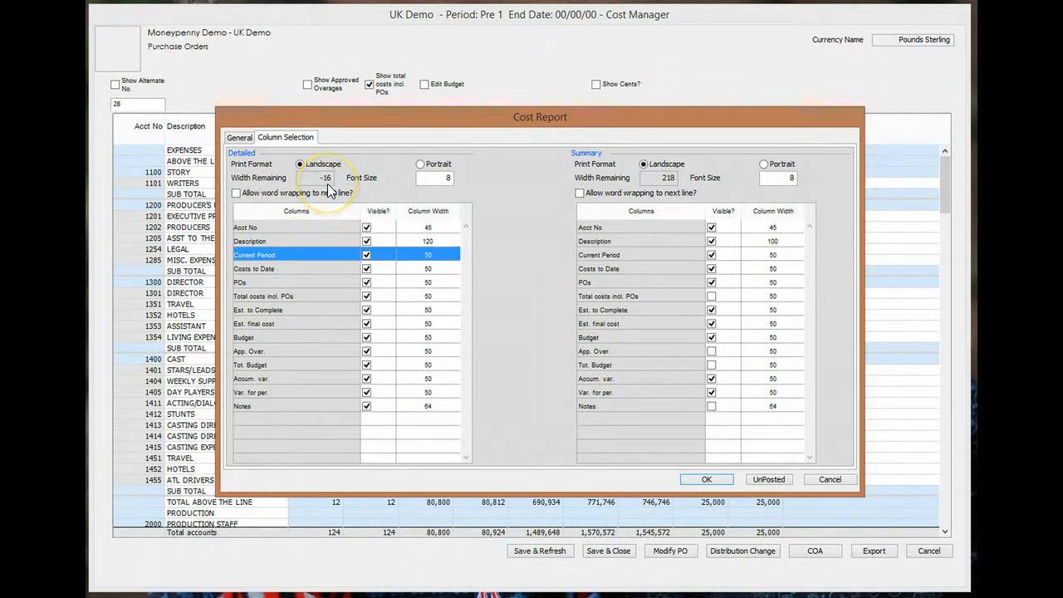
{"action": "left_click", "coordinate": [437, 257]}
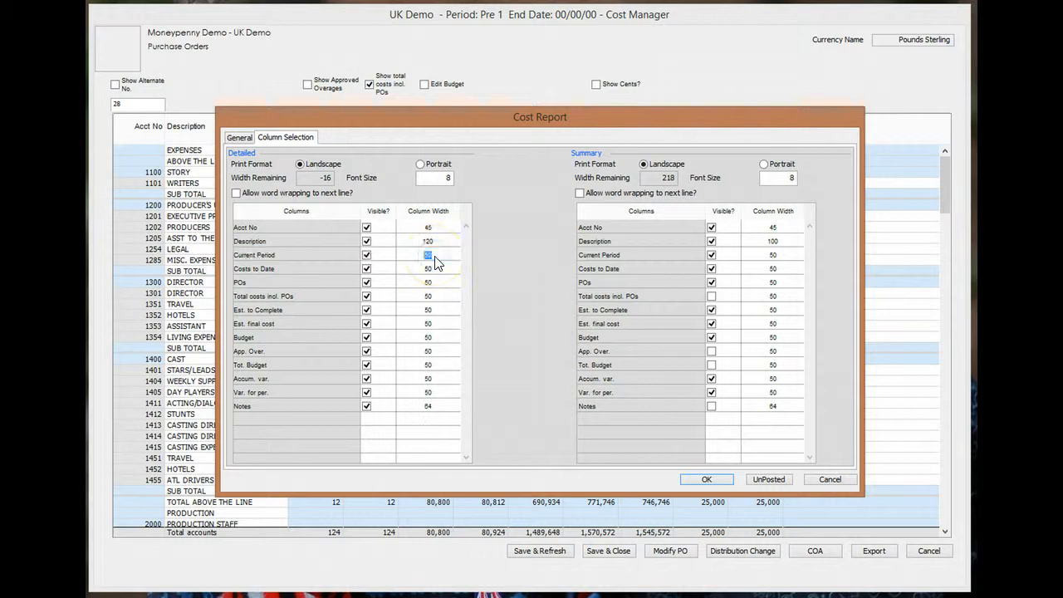
{"action": "type", "text": "25"}
{"action": "left_click", "coordinate": [437, 265]}
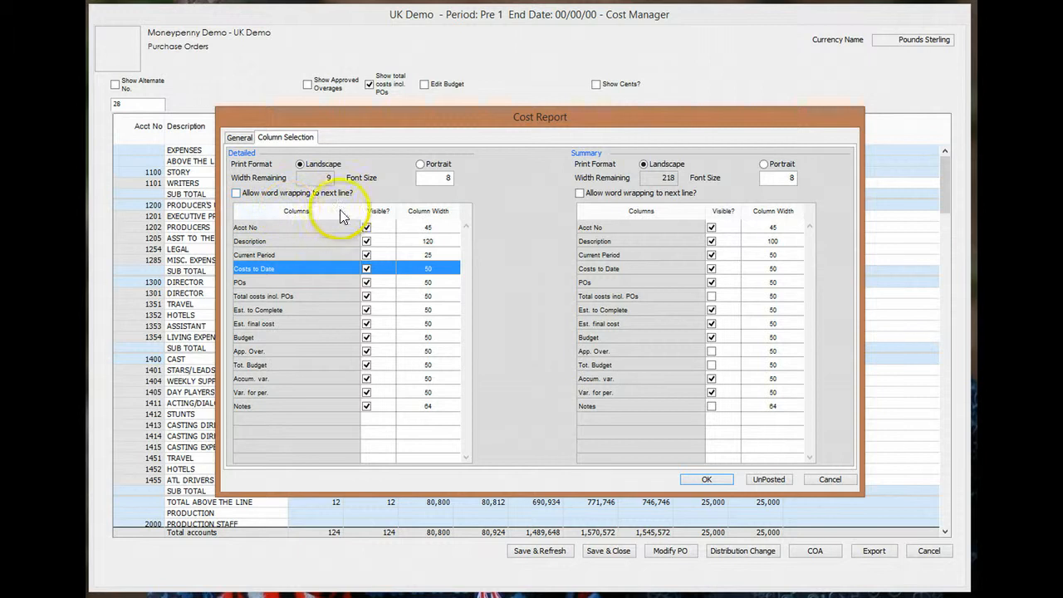
{"action": "left_click", "coordinate": [239, 137]}
- Print the cost report to CutePDF Writer with print preview enabled
{"action": "left_click", "coordinate": [708, 479]}
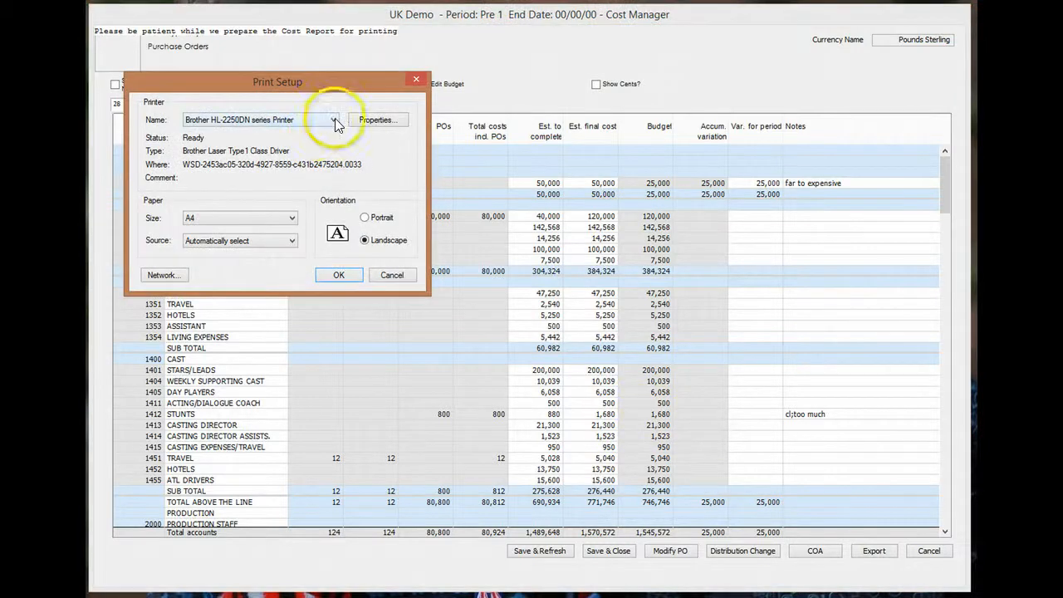
{"action": "left_click", "coordinate": [335, 120]}
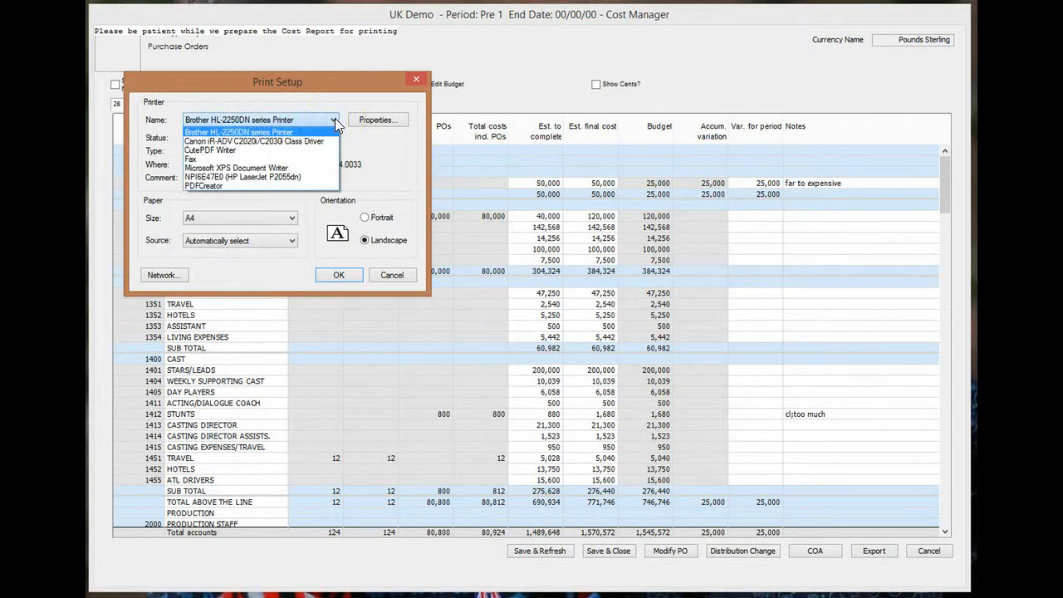
{"action": "left_click", "coordinate": [319, 150]}
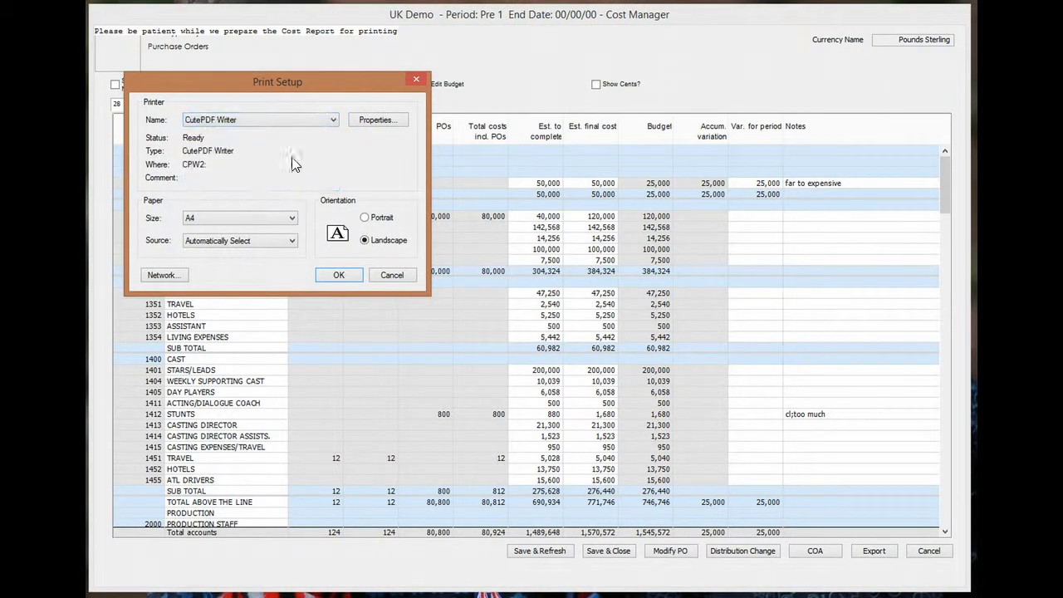
{"action": "left_click", "coordinate": [339, 277]}
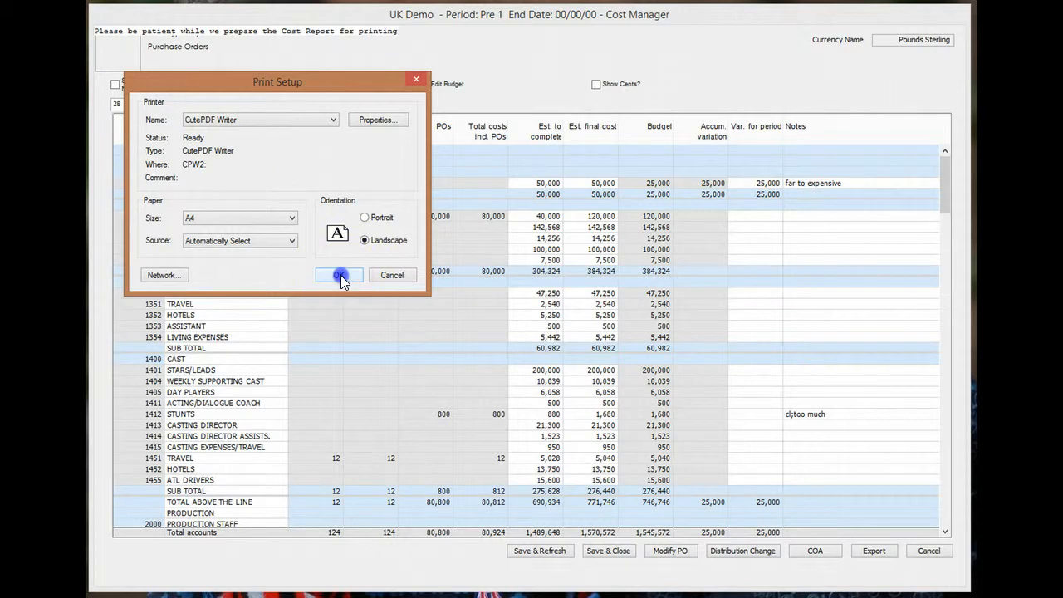
{"action": "left_click", "coordinate": [153, 305]}
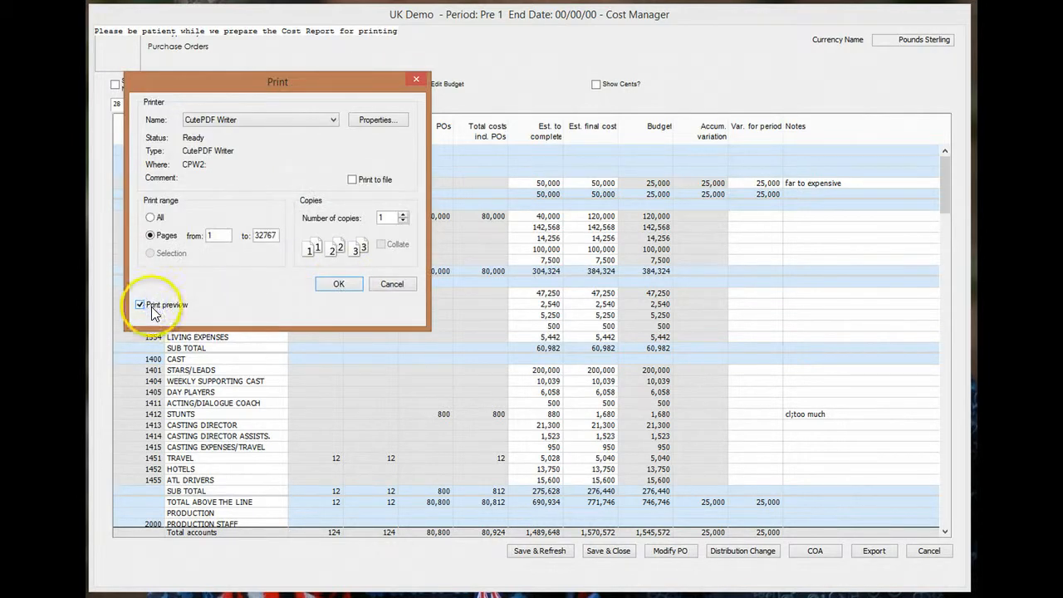
{"action": "left_click", "coordinate": [339, 283]}
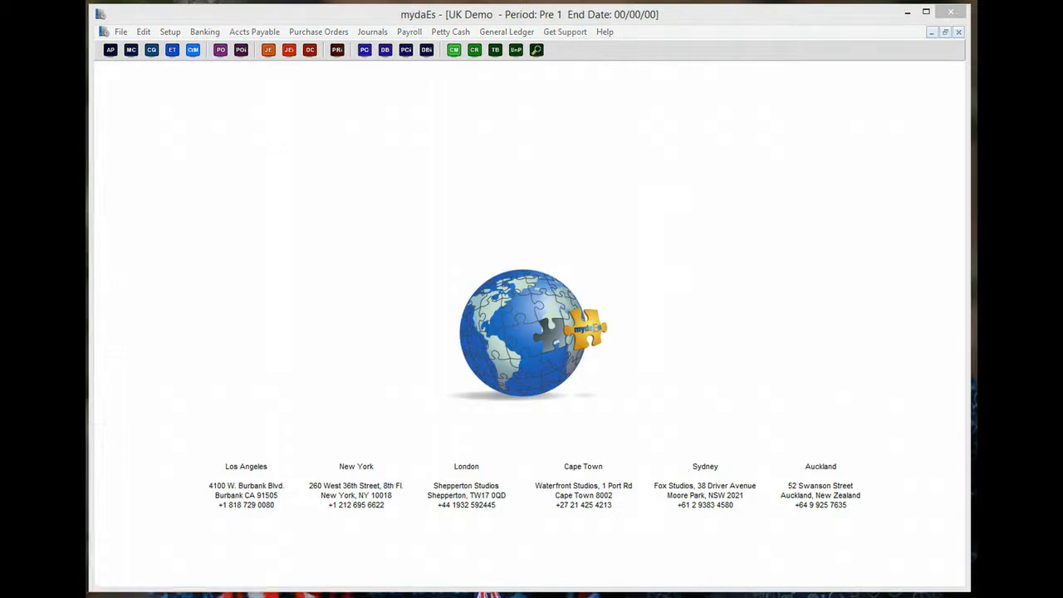
{"action": "left_click_drag", "start_coordinate": [86, 143], "coordinate": [595, 74]}
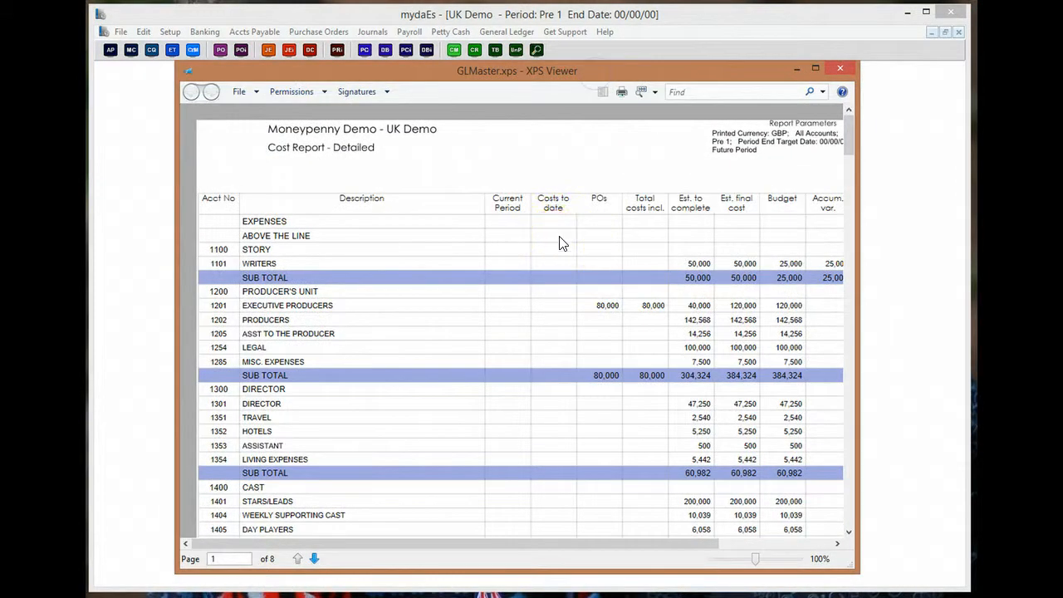
{"action": "scroll", "coordinate": [558, 242], "scroll_direction": "down", "scroll_amount": 5}
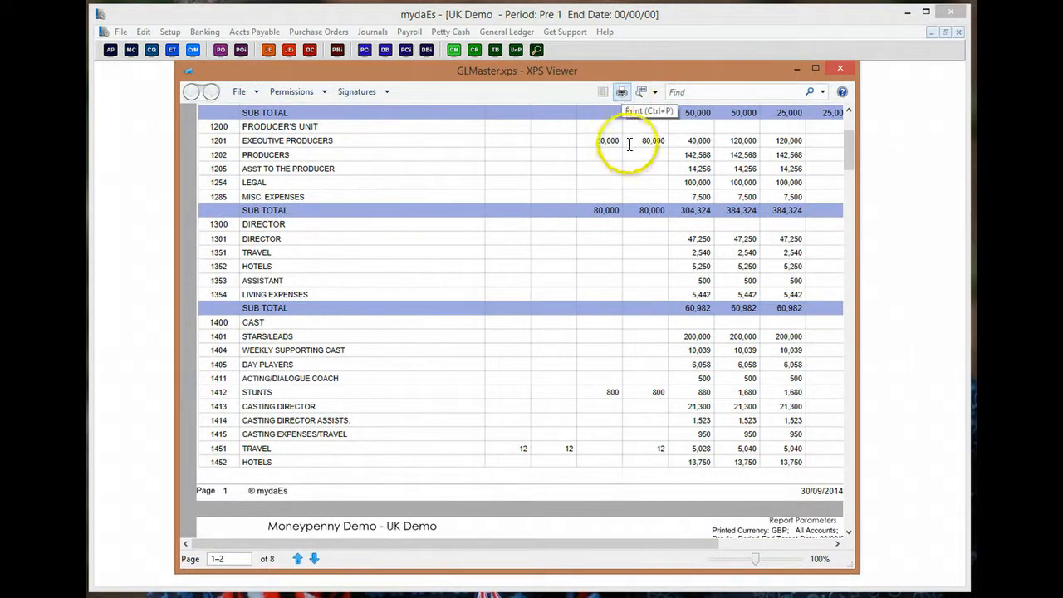
{"action": "left_click", "coordinate": [842, 69]}
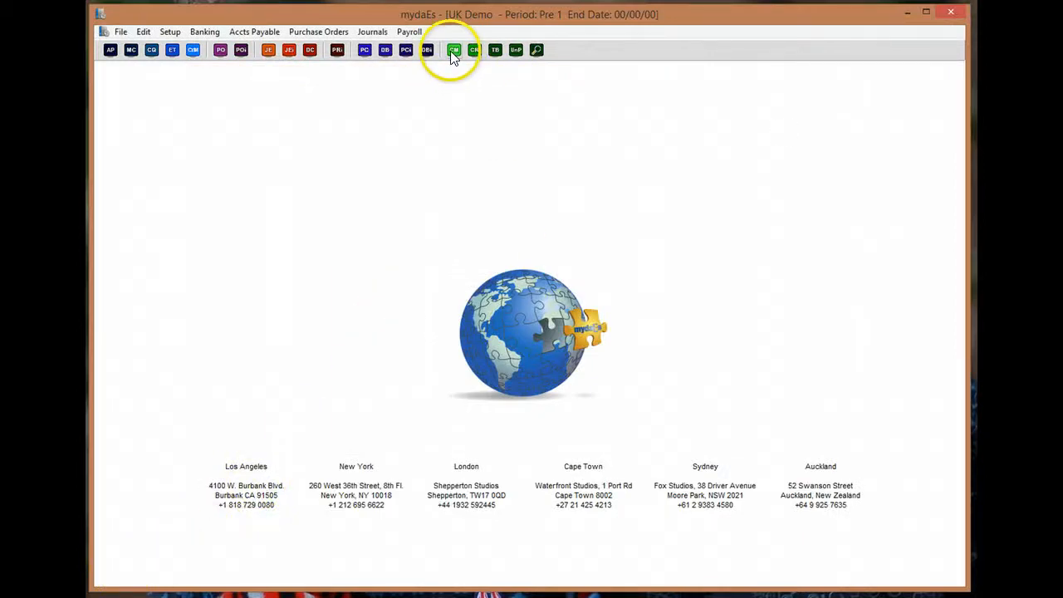
- Open the Cost Report options from the General Ledger menu
{"action": "left_click", "coordinate": [107, 32]}
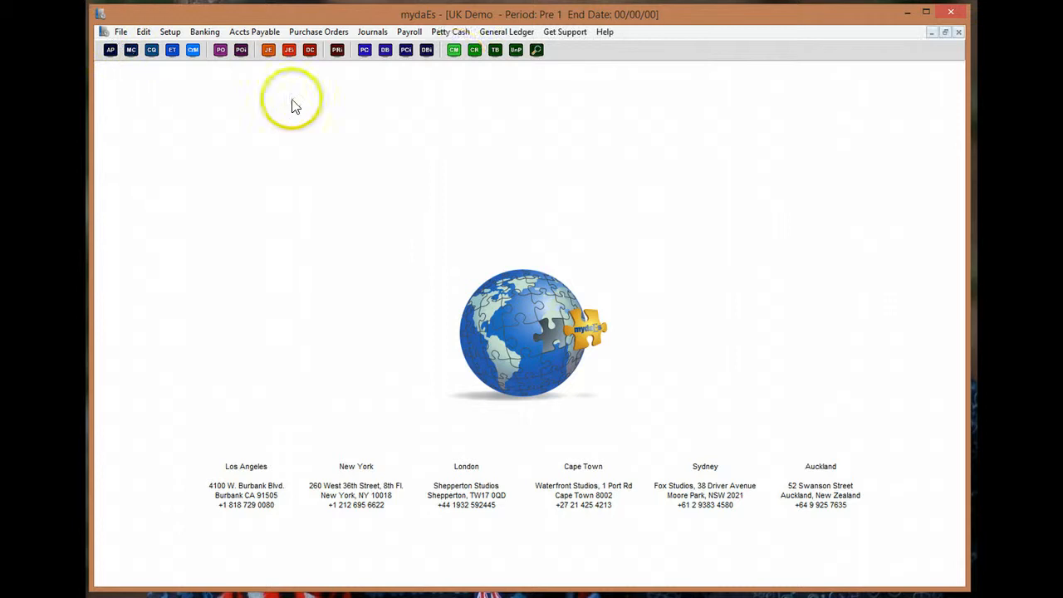
{"action": "left_click", "coordinate": [481, 36]}
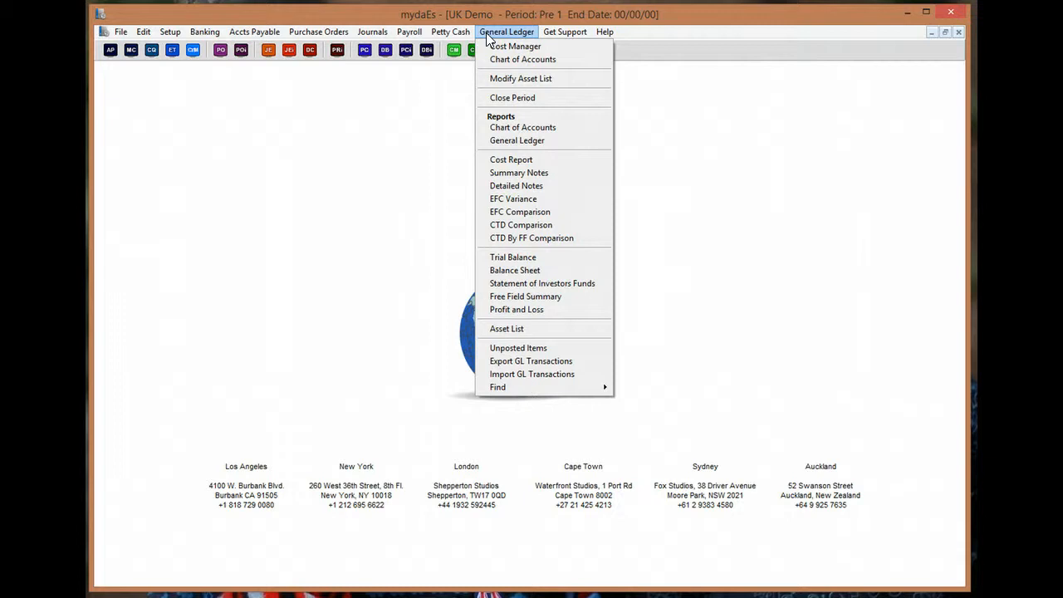
{"action": "left_click", "coordinate": [526, 162]}
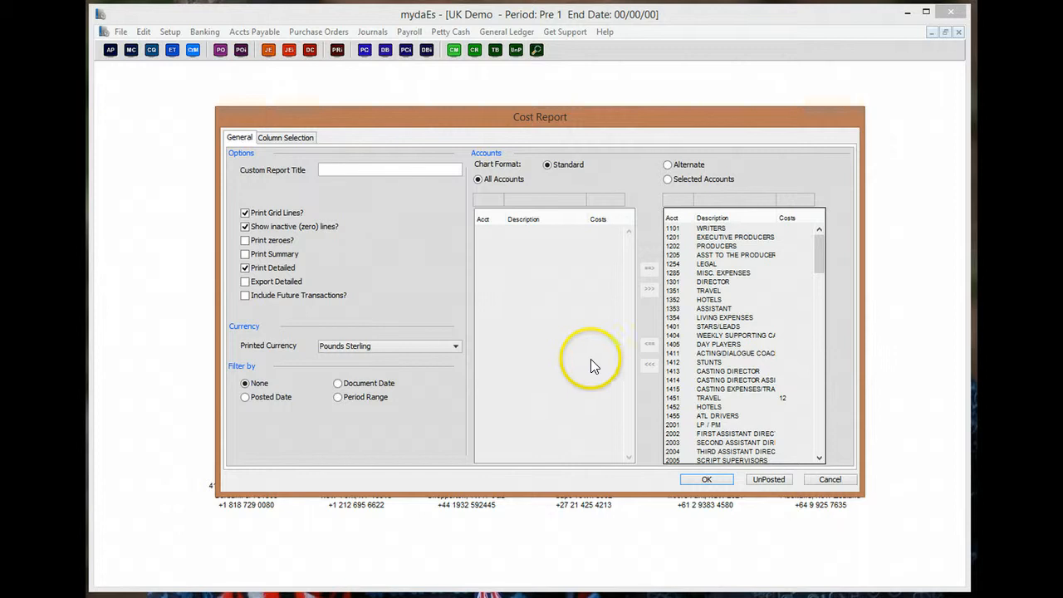
{"action": "left_click", "coordinate": [278, 138]}
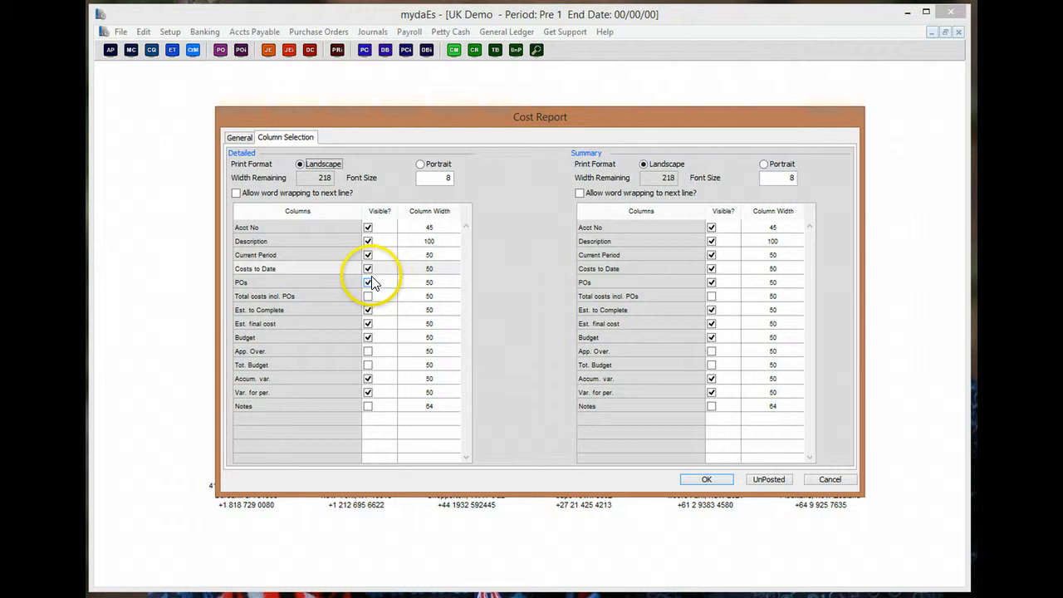
{"action": "left_click", "coordinate": [241, 138]}
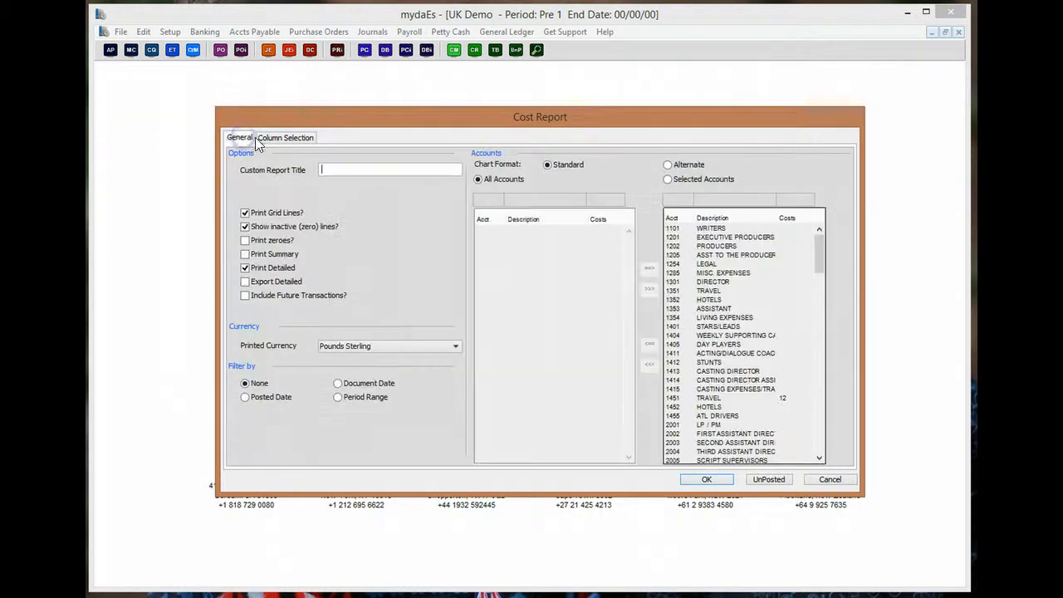
- Choose Export Detailed and run the detailed cost report export
{"action": "left_click", "coordinate": [245, 268]}
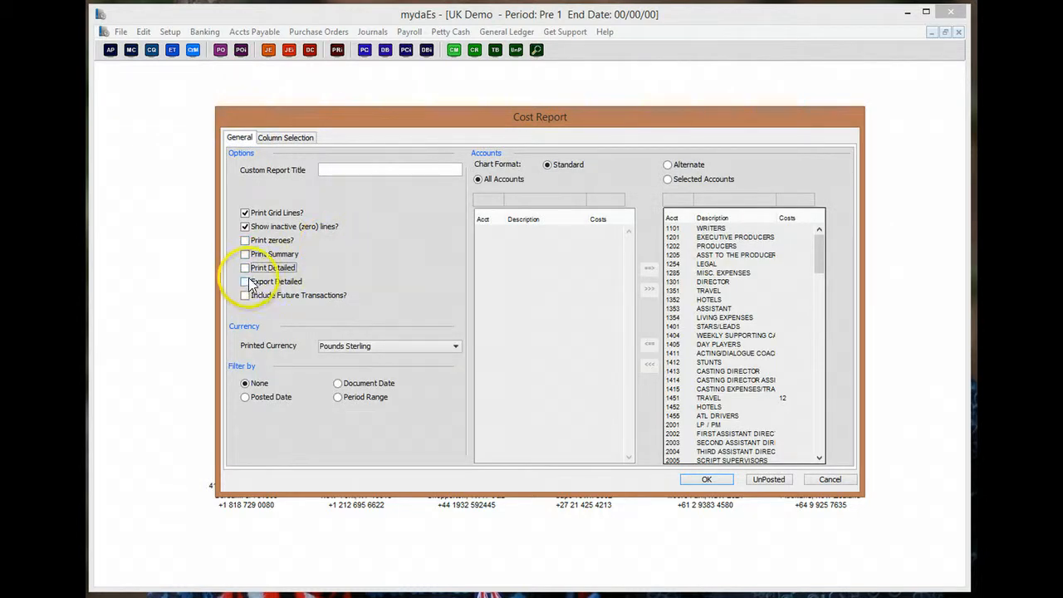
{"action": "left_click", "coordinate": [245, 267]}
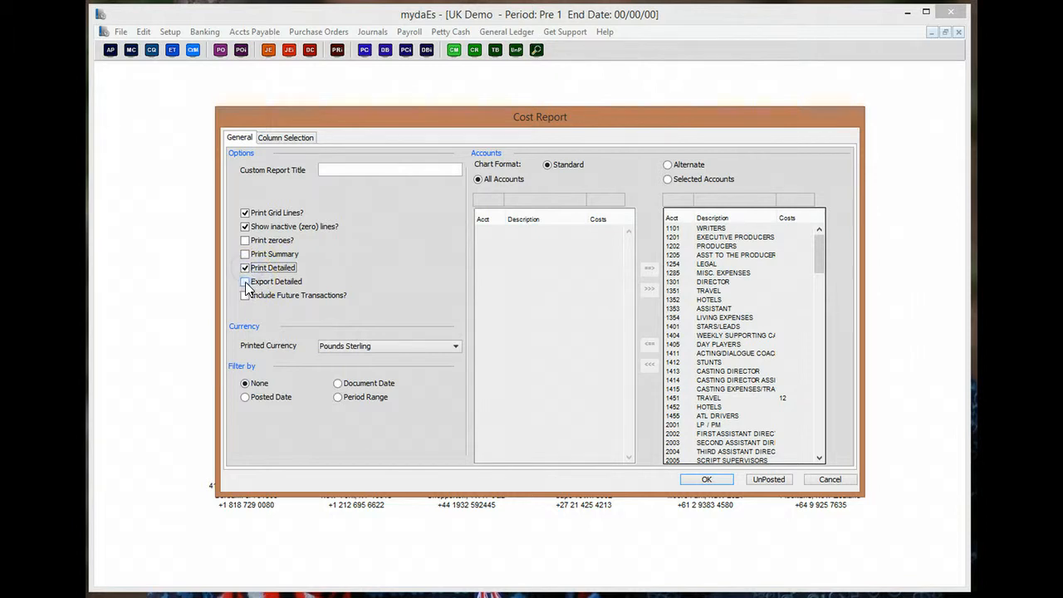
{"action": "left_click", "coordinate": [246, 283]}
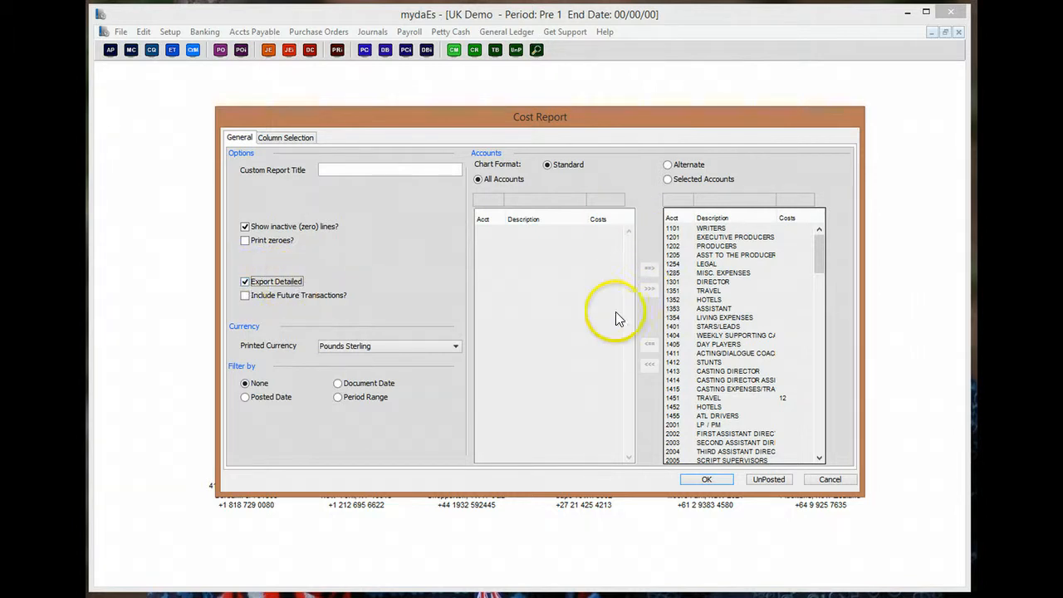
{"action": "left_click", "coordinate": [707, 481]}
{"action": "left_click", "coordinate": [710, 482]}
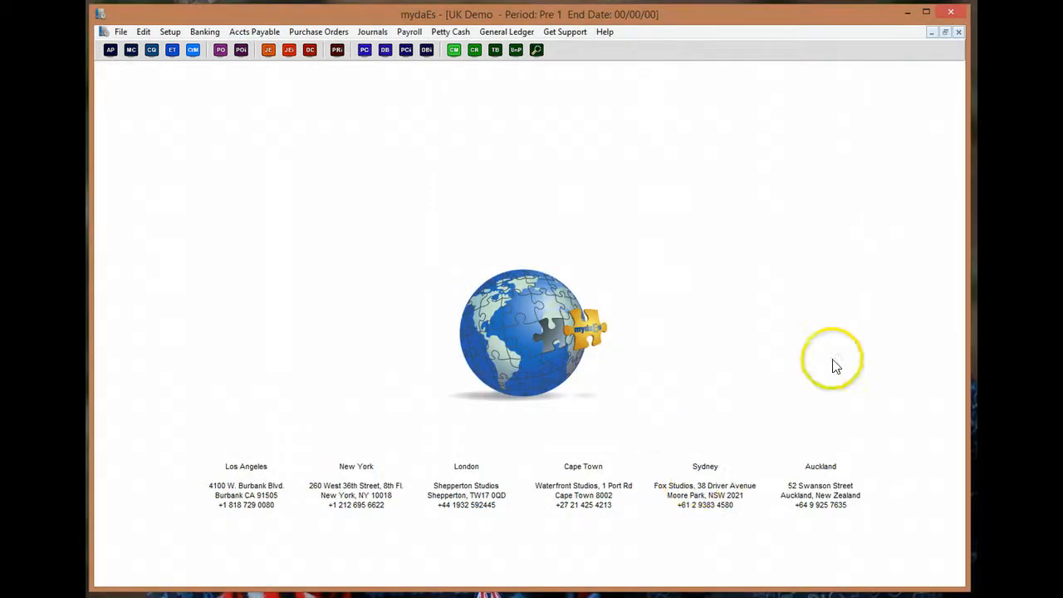
- Open Cost Report - Detailed.csv in Excel and autofit columns C, F, G and H
{"action": "left_click", "coordinate": [909, 13]}
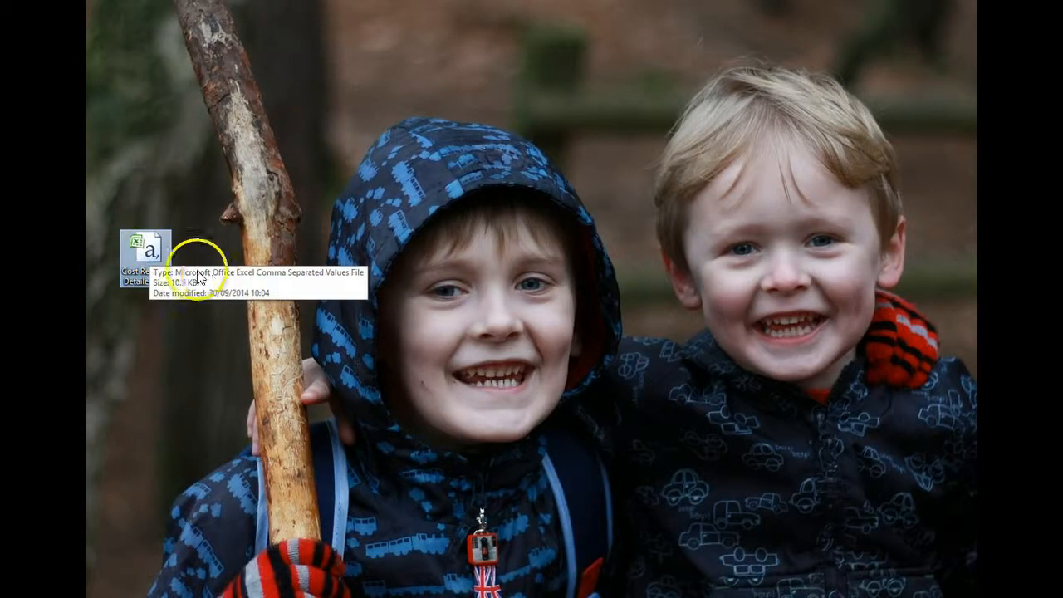
{"action": "double_click", "coordinate": [149, 253]}
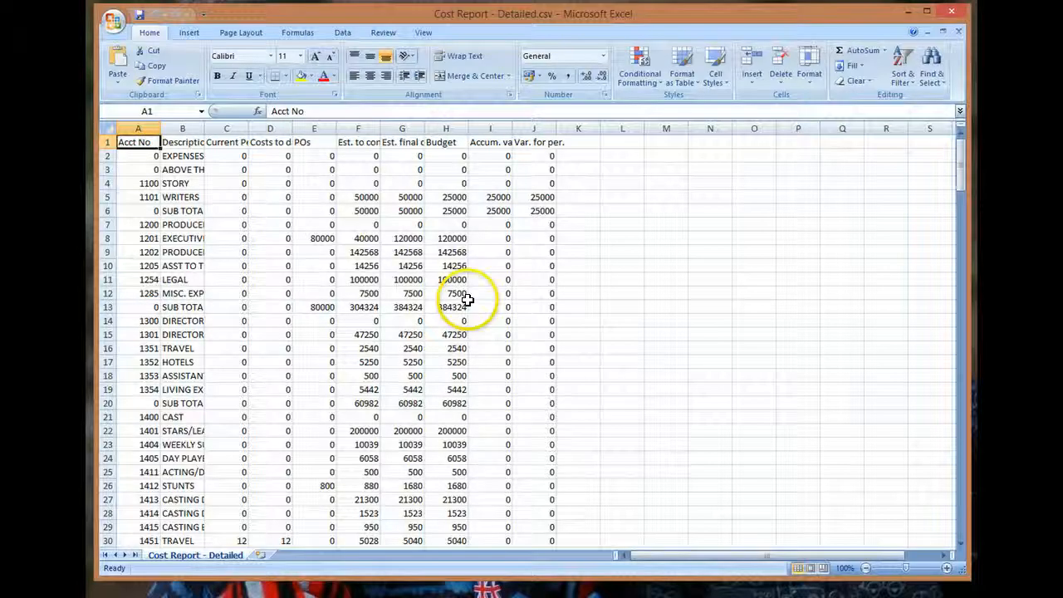
{"action": "double_click", "coordinate": [248, 129]}
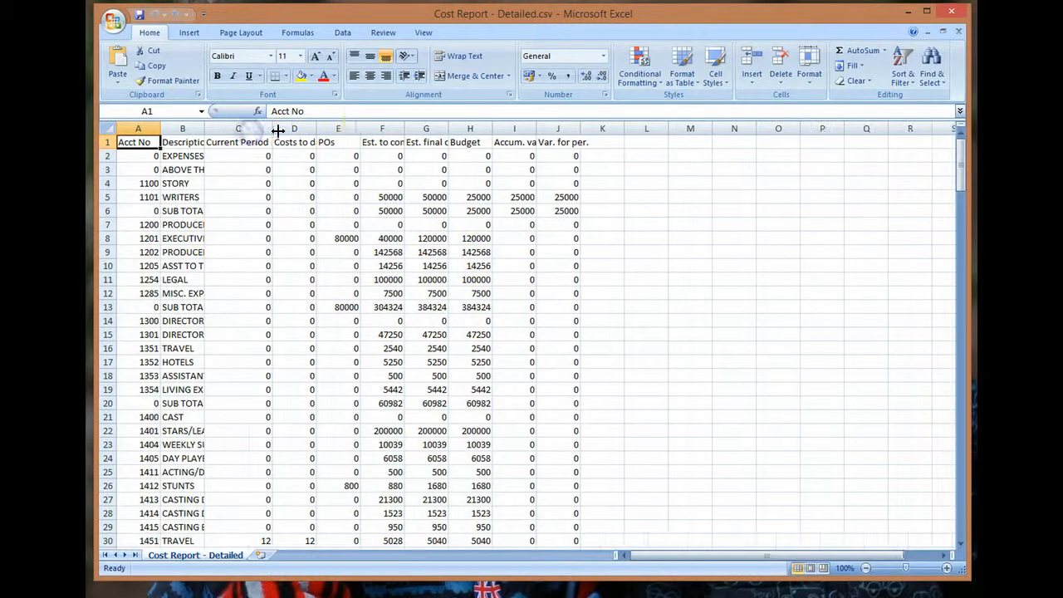
{"action": "double_click", "coordinate": [404, 129]}
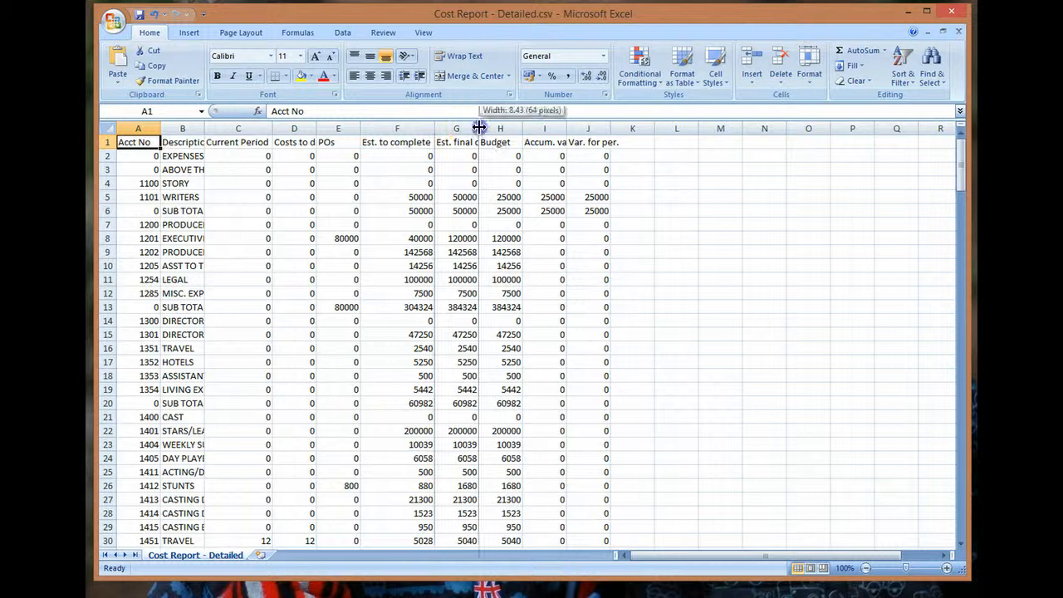
{"action": "double_click", "coordinate": [479, 129]}
{"action": "double_click", "coordinate": [539, 129]}
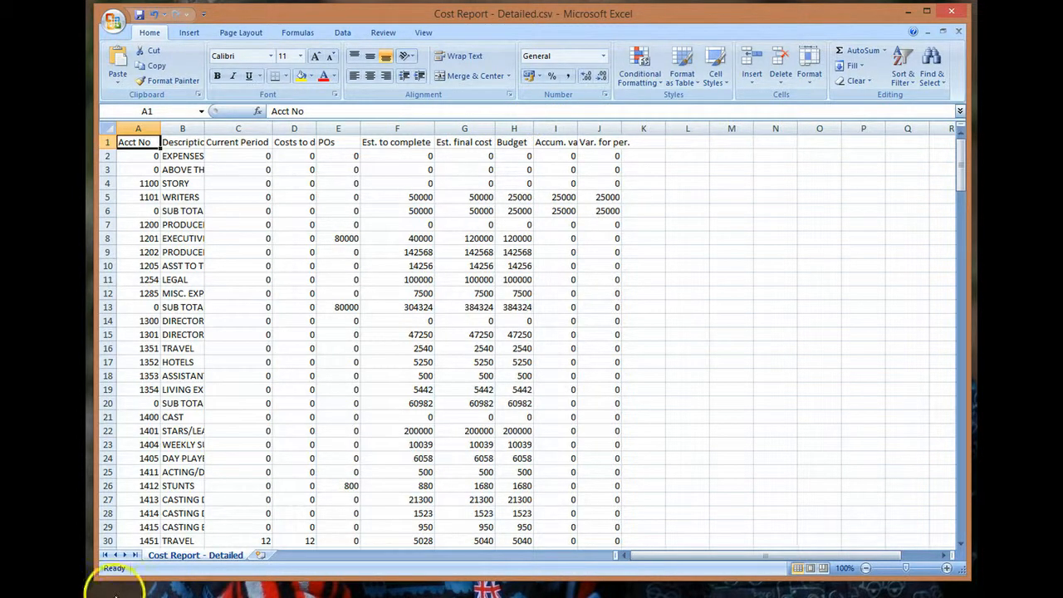
- Close the spreadsheet without saving and exit Excel
{"action": "left_click", "coordinate": [952, 13]}
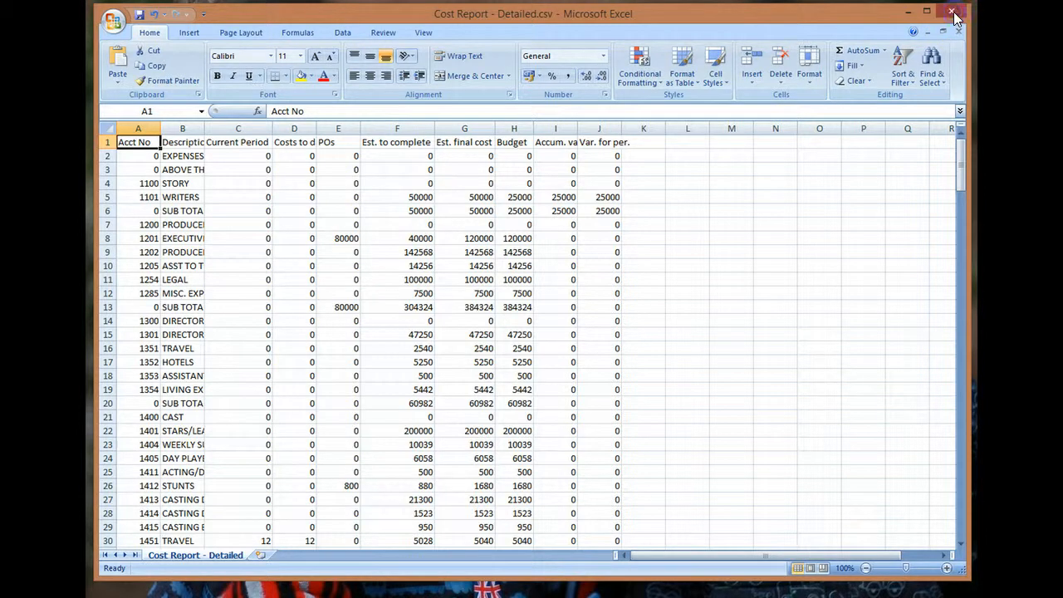
{"action": "left_click", "coordinate": [518, 339]}
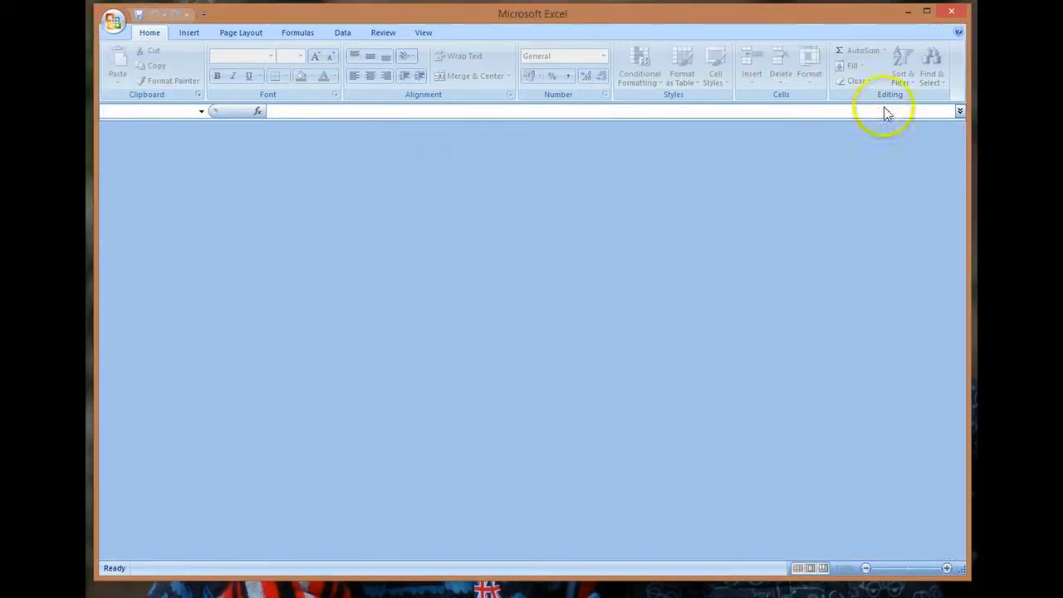
{"action": "left_click", "coordinate": [951, 12]}
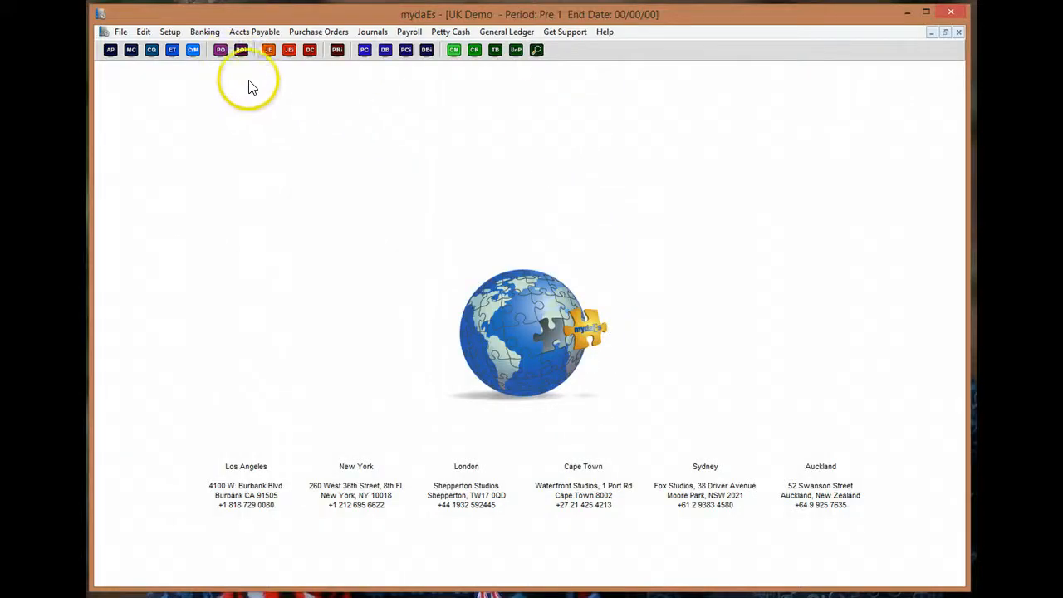
- Open the Cost Report - Detailed layout from Setup > Custom Reports
{"action": "left_click", "coordinate": [171, 33]}
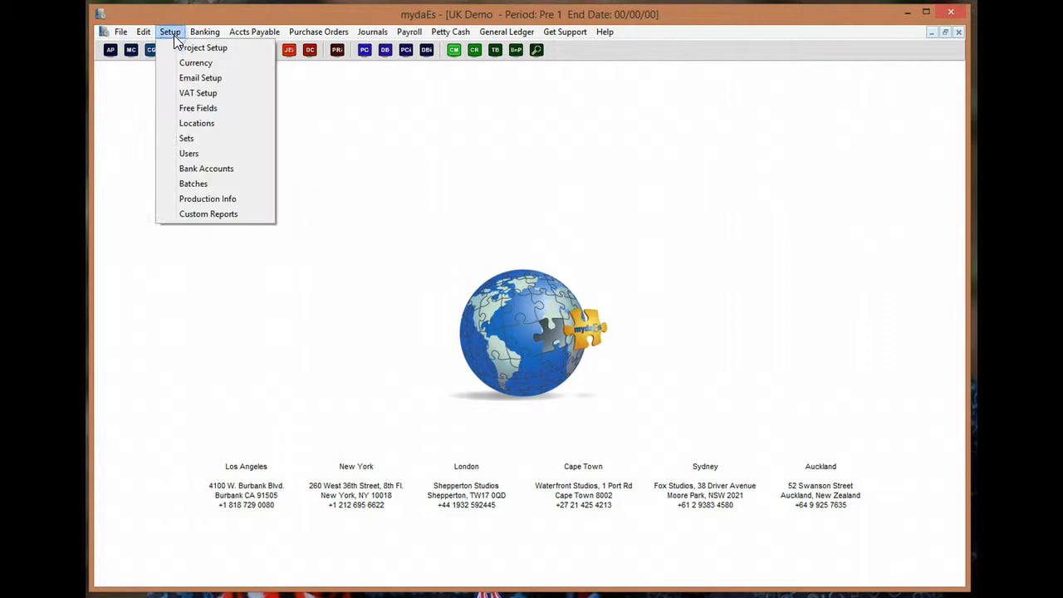
{"action": "left_click", "coordinate": [214, 215]}
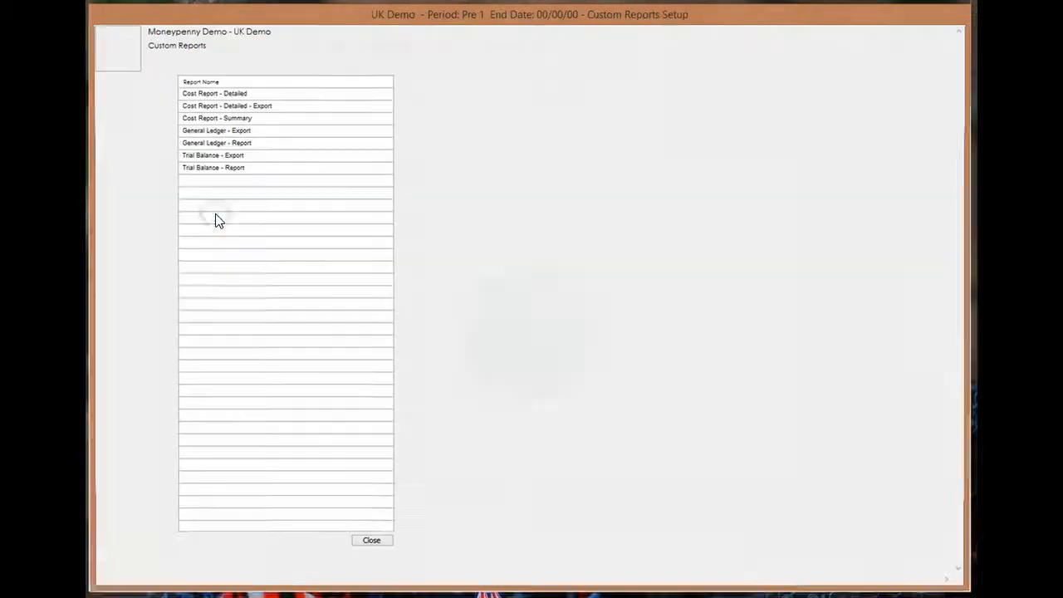
{"action": "left_click", "coordinate": [209, 102]}
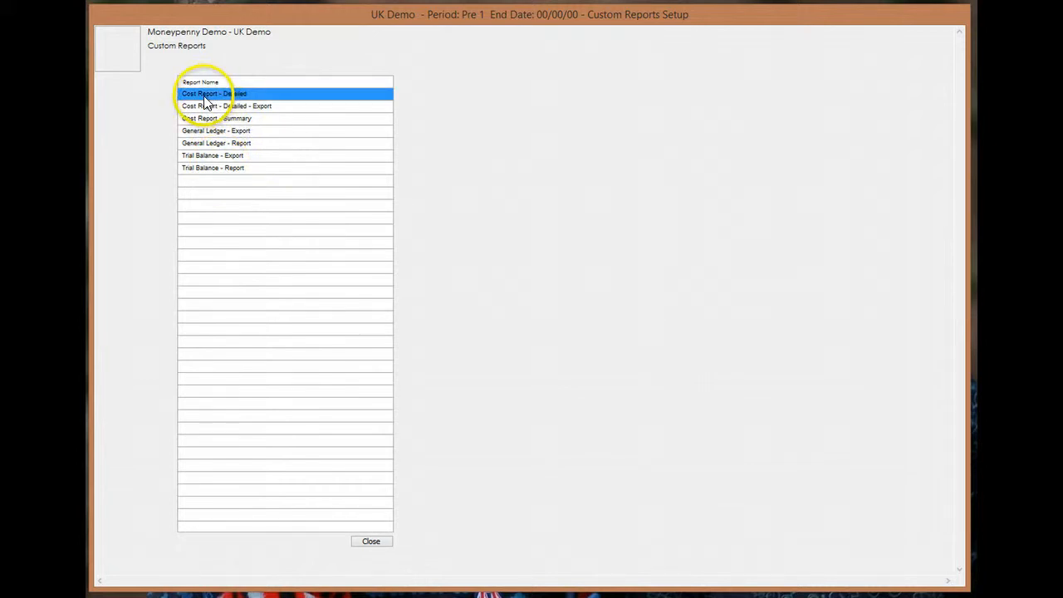
{"action": "double_click", "coordinate": [203, 98]}
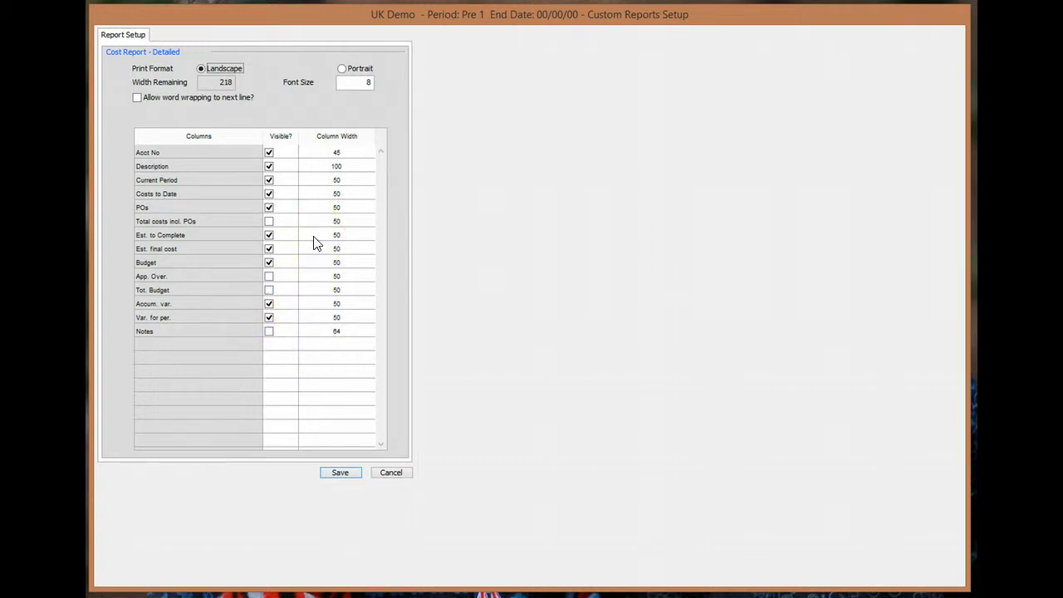
- Make the Notes column visible, set the POs width to 25, and save the layout
{"action": "left_click", "coordinate": [267, 332]}
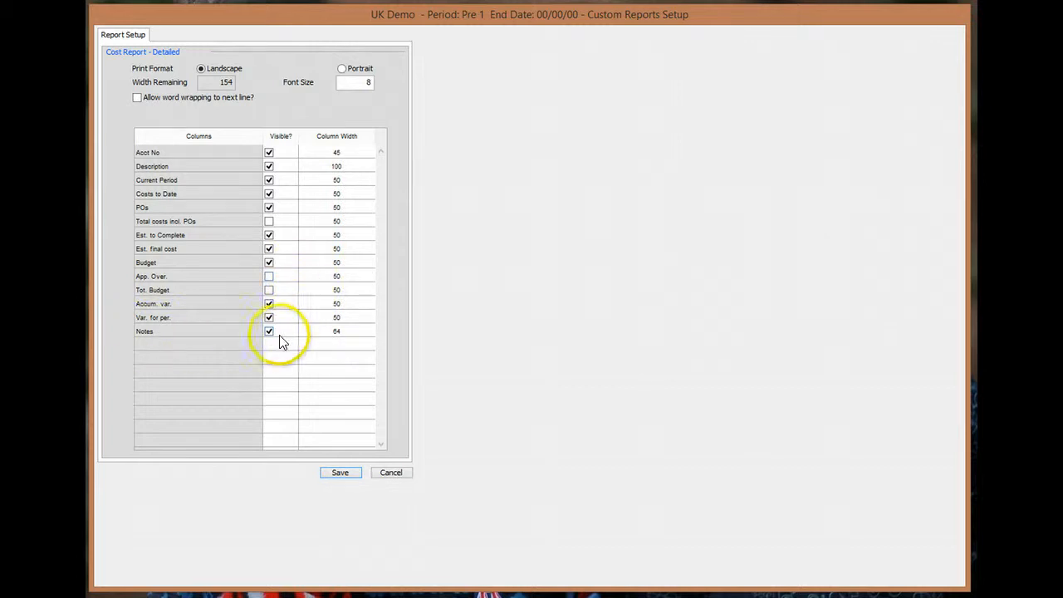
{"action": "left_click", "coordinate": [344, 209]}
{"action": "left_click", "coordinate": [345, 209]}
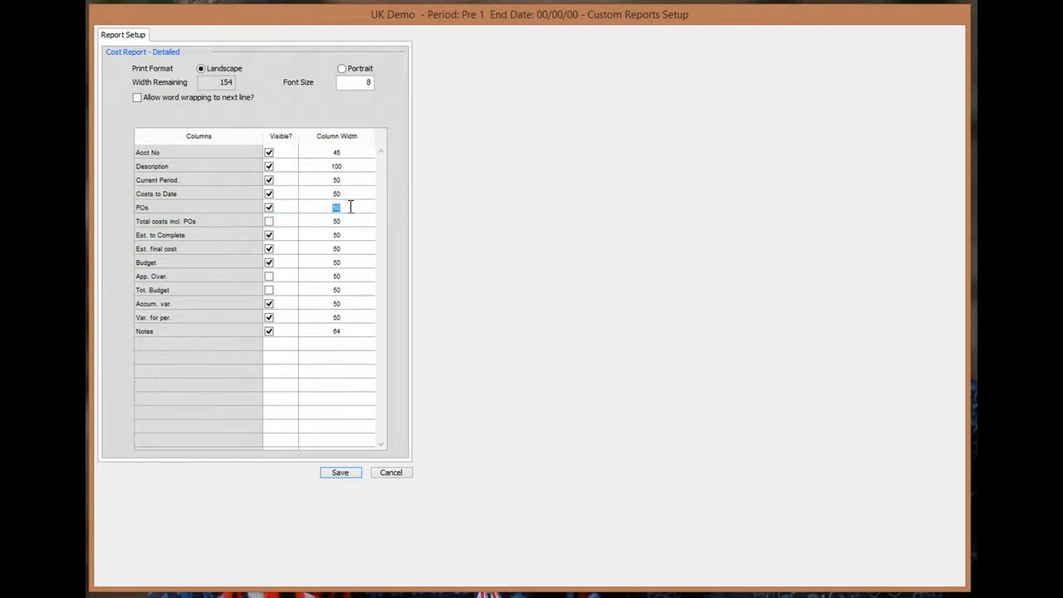
{"action": "left_click", "coordinate": [342, 221]}
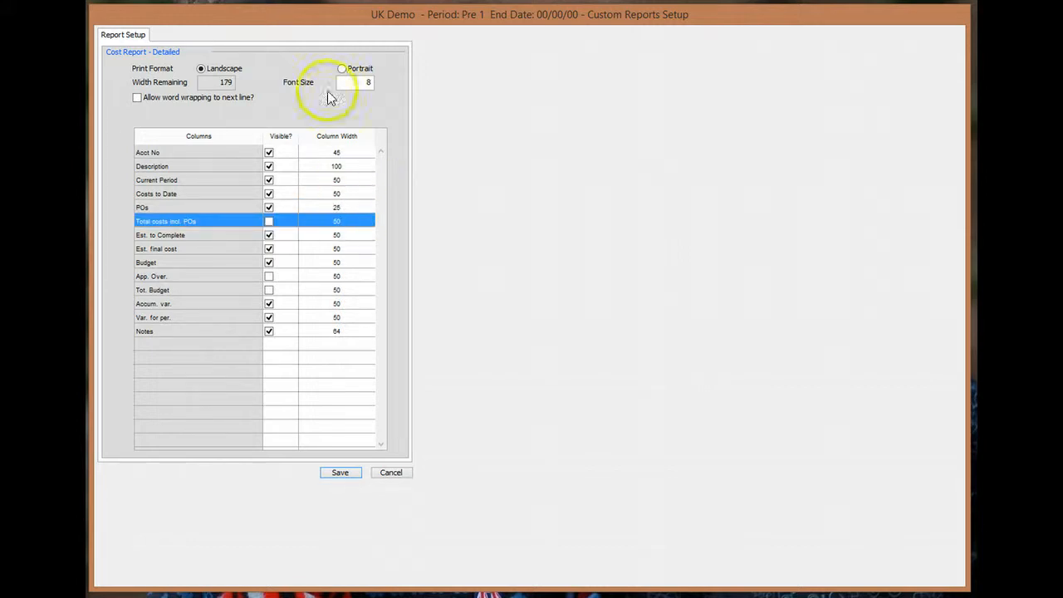
{"action": "left_click", "coordinate": [347, 474]}
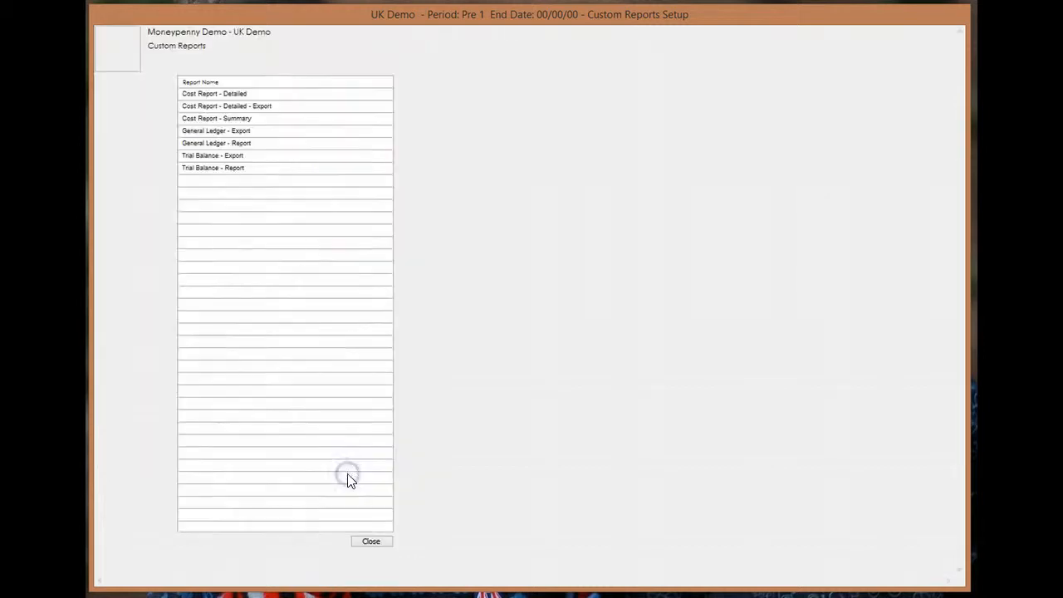
{"action": "left_click", "coordinate": [371, 542]}
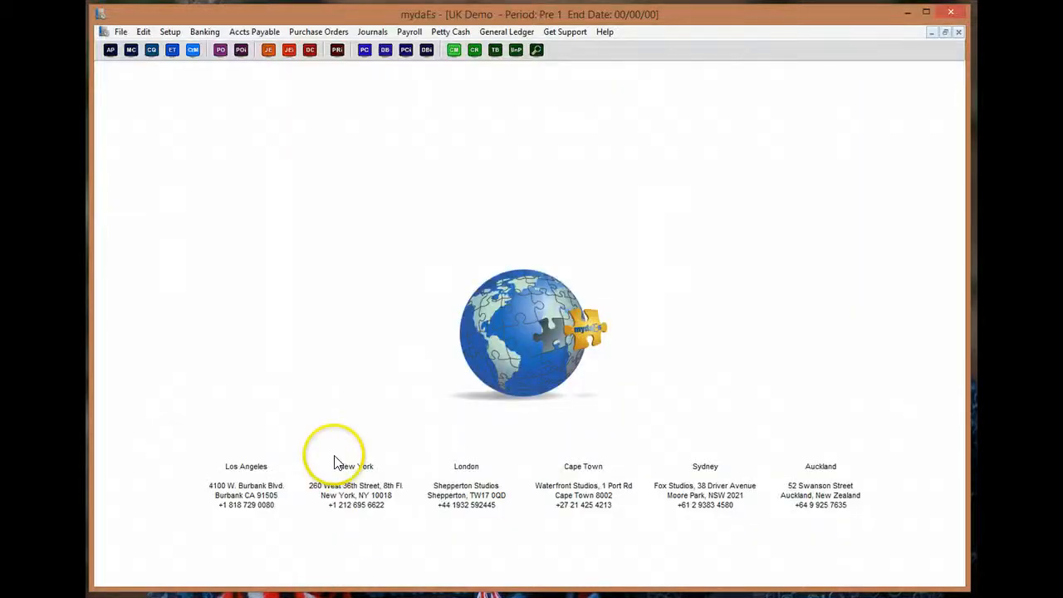